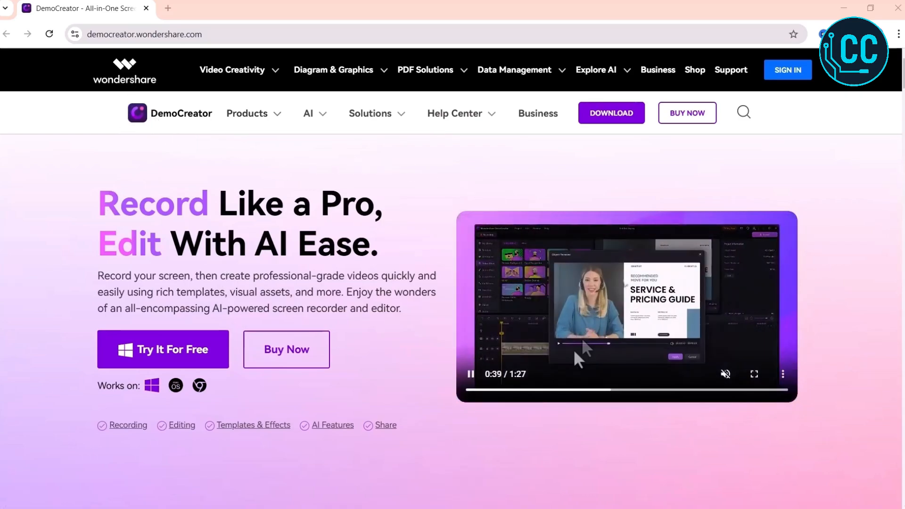
Browse the DemoCreator website's feature sections and its Transitions and Effects asset tabs.
{"action": "scroll", "coordinate": [376, 372], "scroll_direction": "down", "scroll_amount": 3}
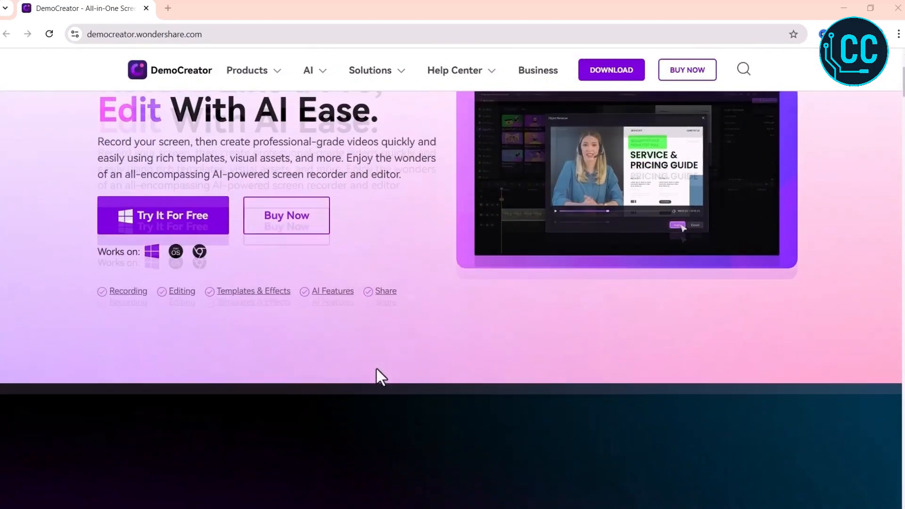
{"action": "scroll", "coordinate": [376, 370], "scroll_direction": "down", "scroll_amount": 7}
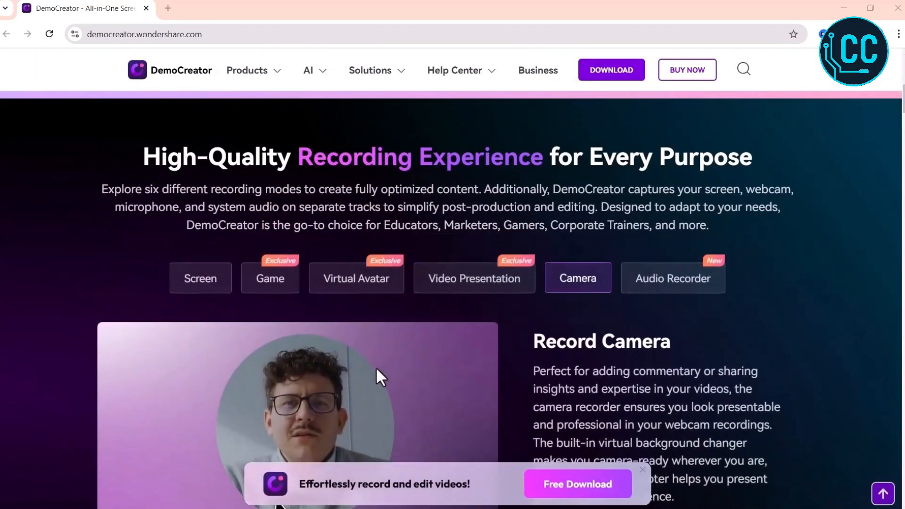
{"action": "scroll", "coordinate": [376, 370], "scroll_direction": "down", "scroll_amount": 1}
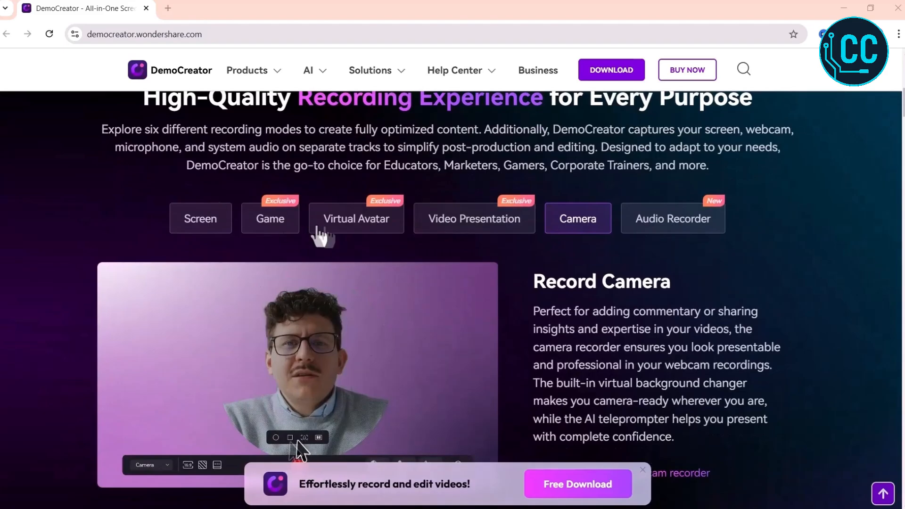
{"action": "scroll", "coordinate": [611, 242], "scroll_direction": "down", "scroll_amount": 1}
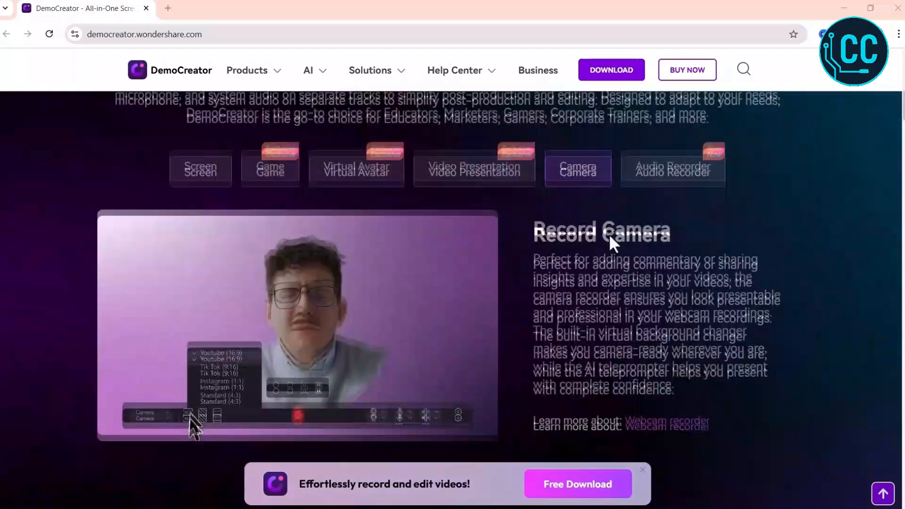
{"action": "scroll", "coordinate": [610, 242], "scroll_direction": "down", "scroll_amount": 10}
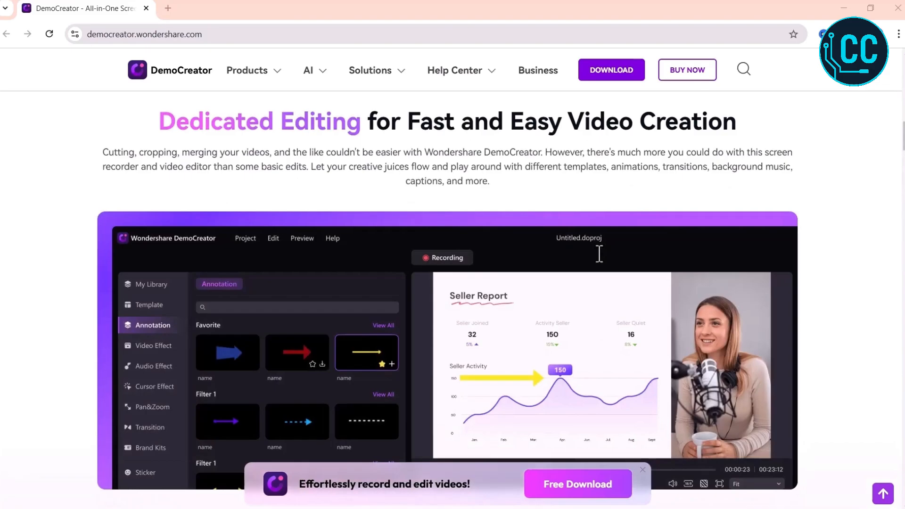
{"action": "scroll", "coordinate": [476, 333], "scroll_direction": "down", "scroll_amount": 3}
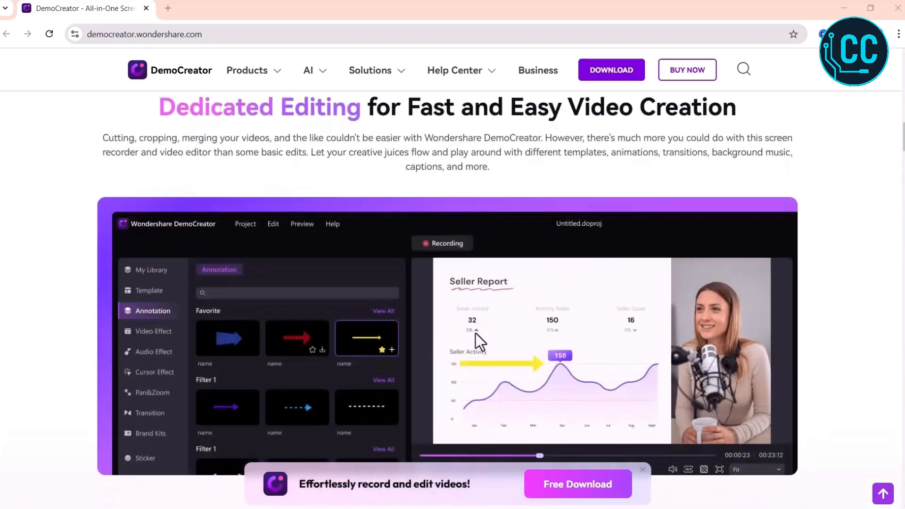
{"action": "scroll", "coordinate": [475, 333], "scroll_direction": "down", "scroll_amount": 10}
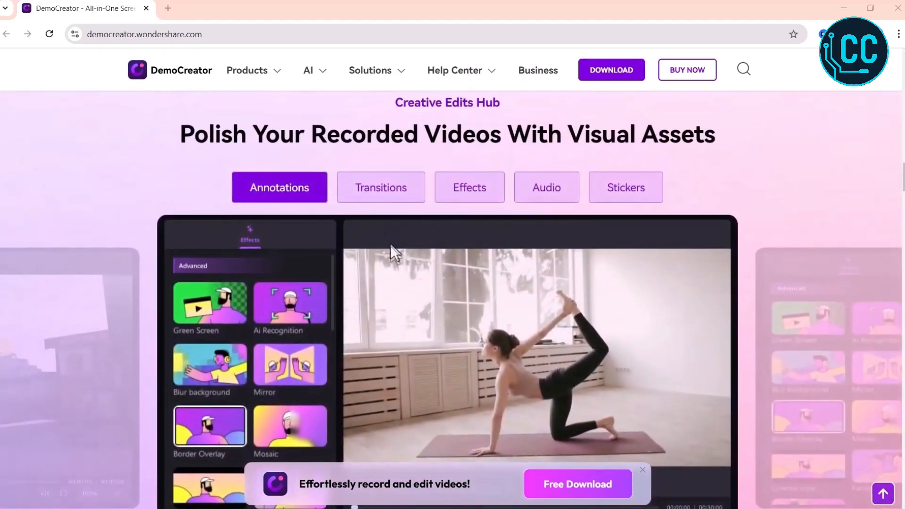
{"action": "left_click", "coordinate": [382, 194]}
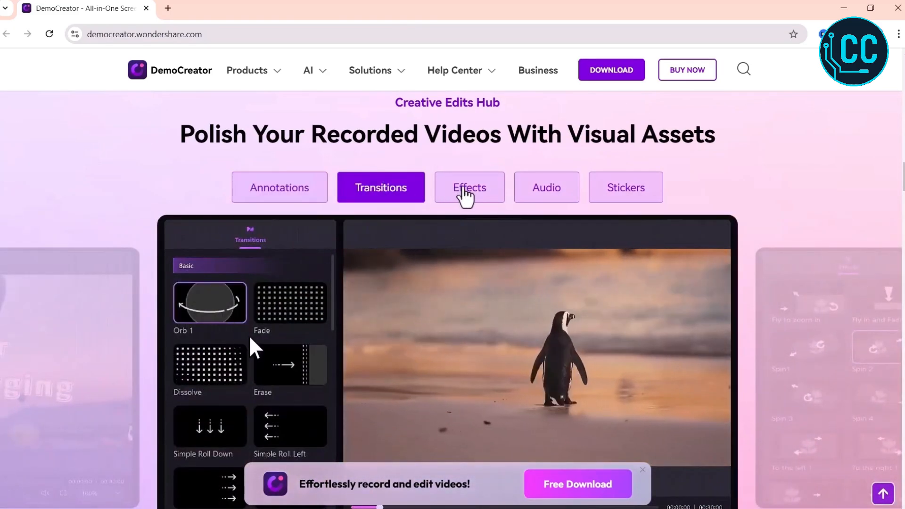
{"action": "left_click", "coordinate": [466, 194]}
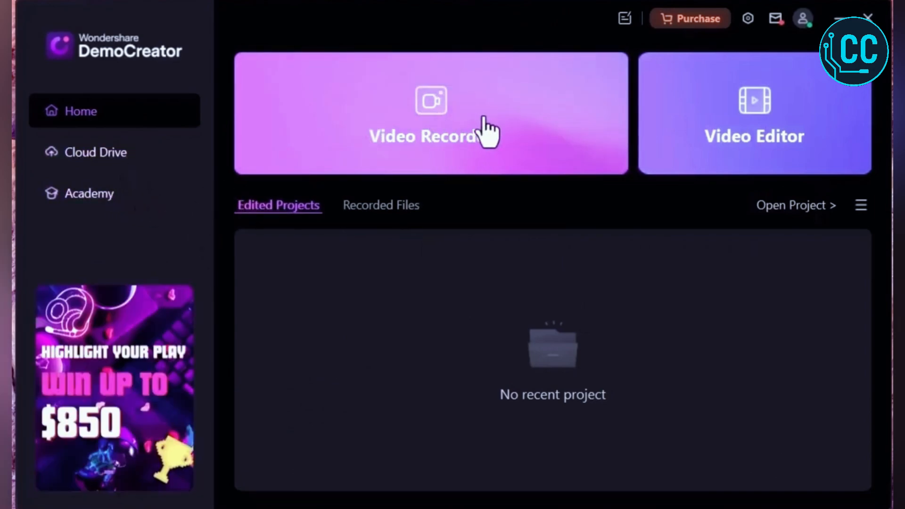
Launch the Video Recorder in Screen & Camera mode.
{"action": "left_click", "coordinate": [488, 126]}
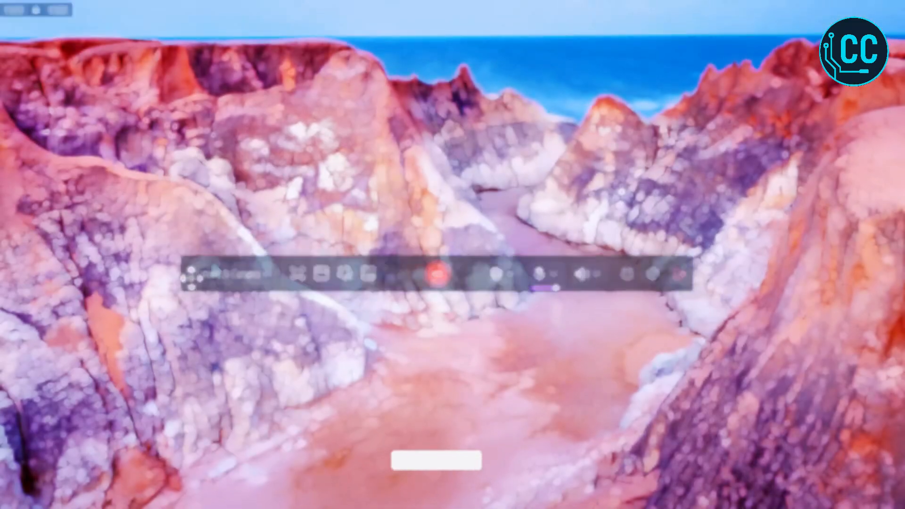
{"action": "left_click", "coordinate": [226, 276]}
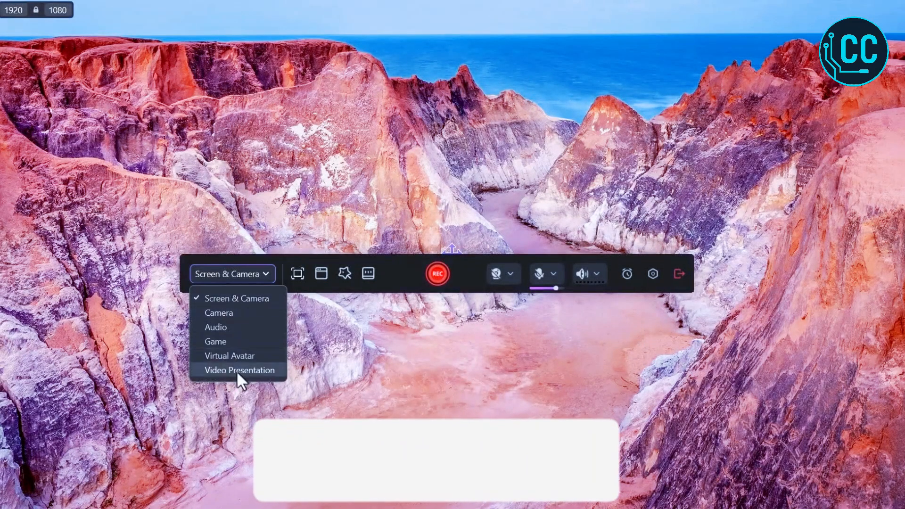
{"action": "left_click", "coordinate": [295, 276]}
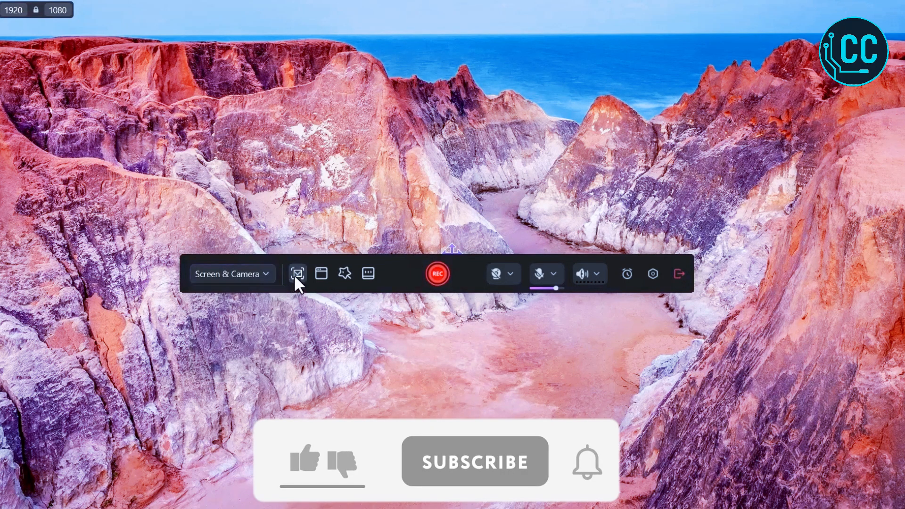
Review the recording area and window options, then turn on the Cursor Highlight recording preset.
{"action": "left_click", "coordinate": [297, 276]}
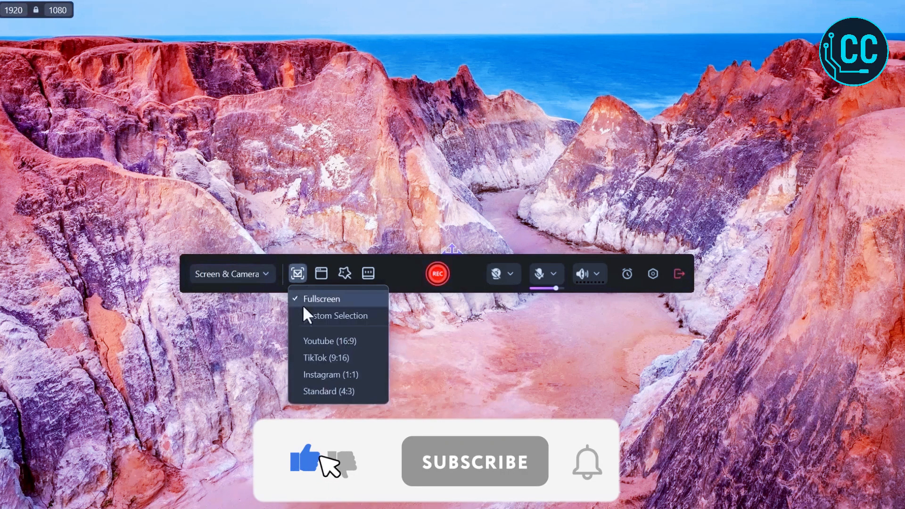
{"action": "left_click", "coordinate": [322, 275]}
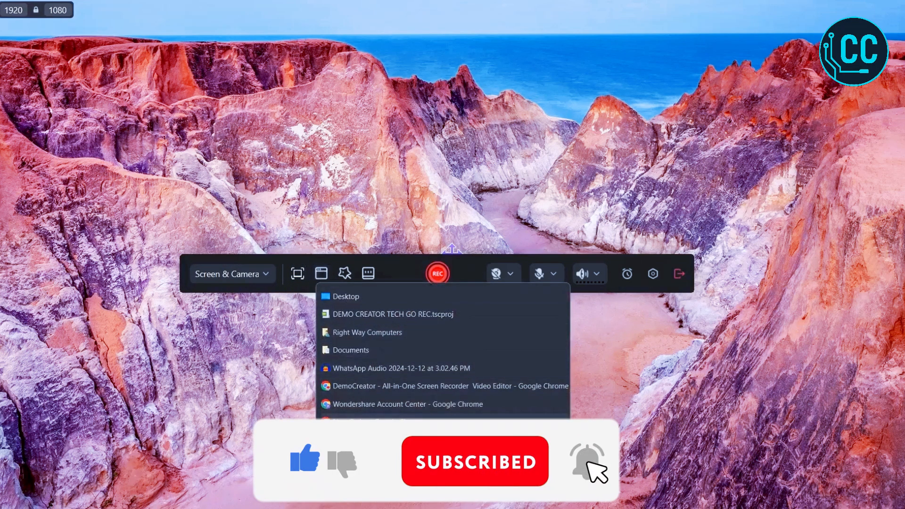
{"action": "left_click", "coordinate": [342, 272]}
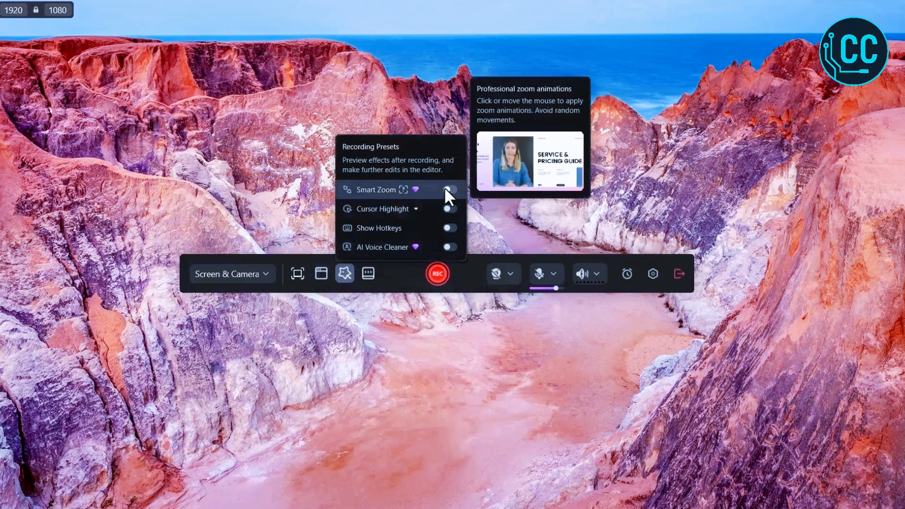
{"action": "left_click", "coordinate": [448, 208]}
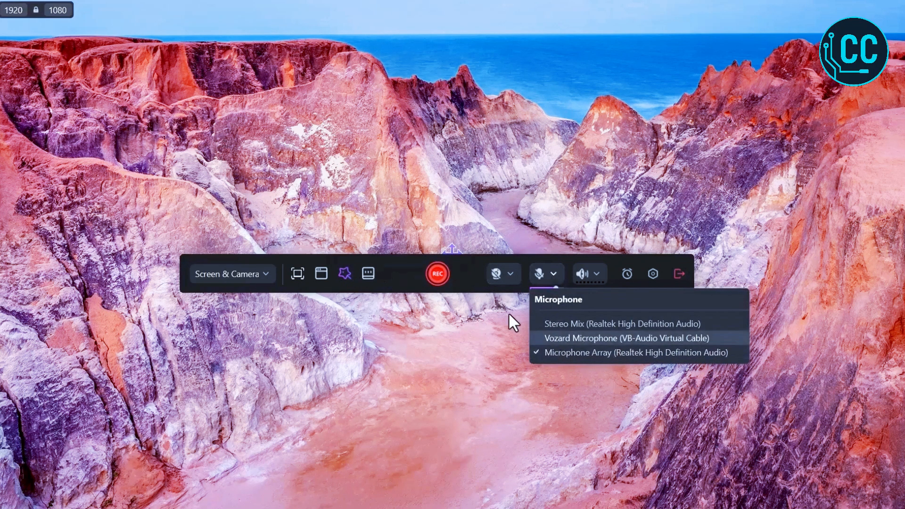
Open the Scheduled Recording dialog and cancel it.
{"action": "left_click", "coordinate": [622, 279]}
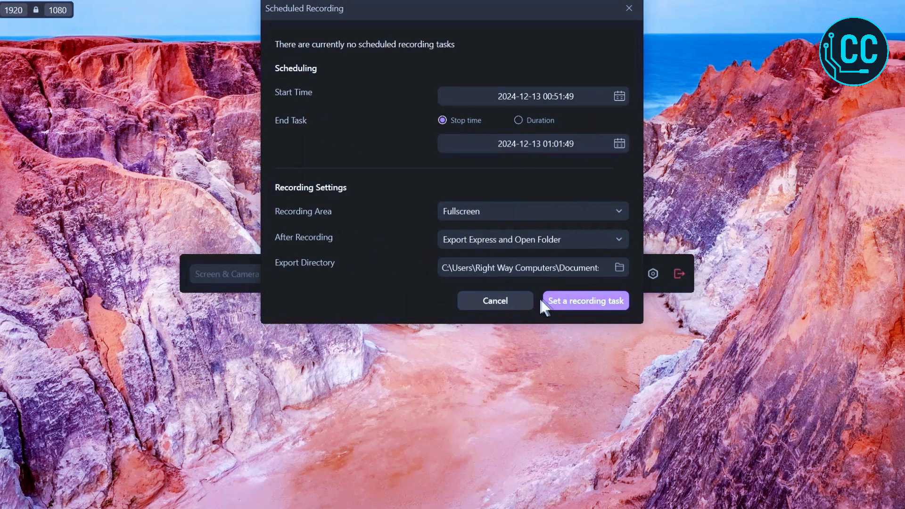
{"action": "left_click", "coordinate": [517, 304]}
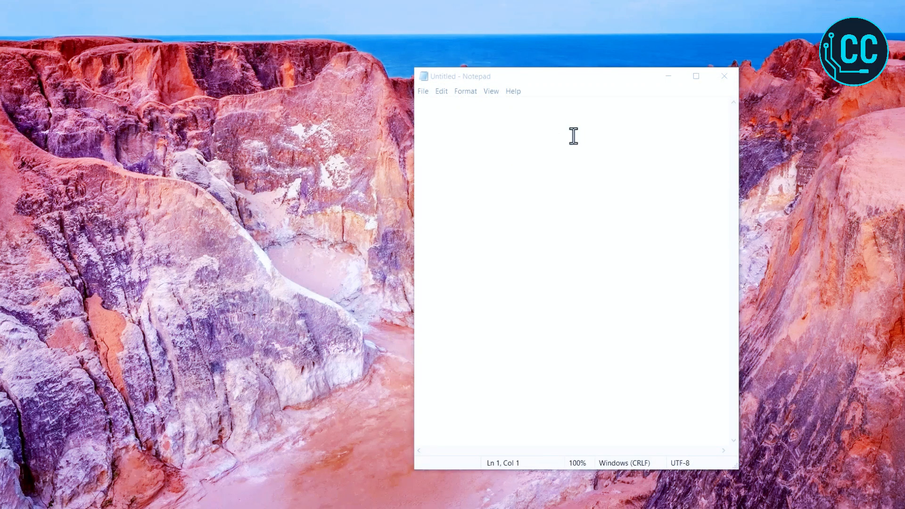
Maximize Notepad and draw a pen sketch, a highlighter stroke, a SUBSCRIBE text label and a box around it.
{"action": "left_click", "coordinate": [696, 76]}
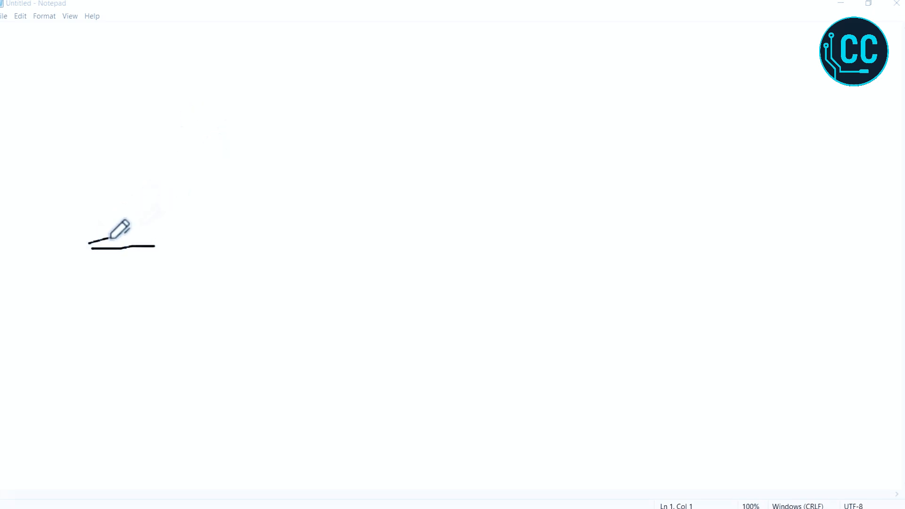
{"action": "left_click_drag", "start_coordinate": [109, 239], "coordinate": [115, 246]}
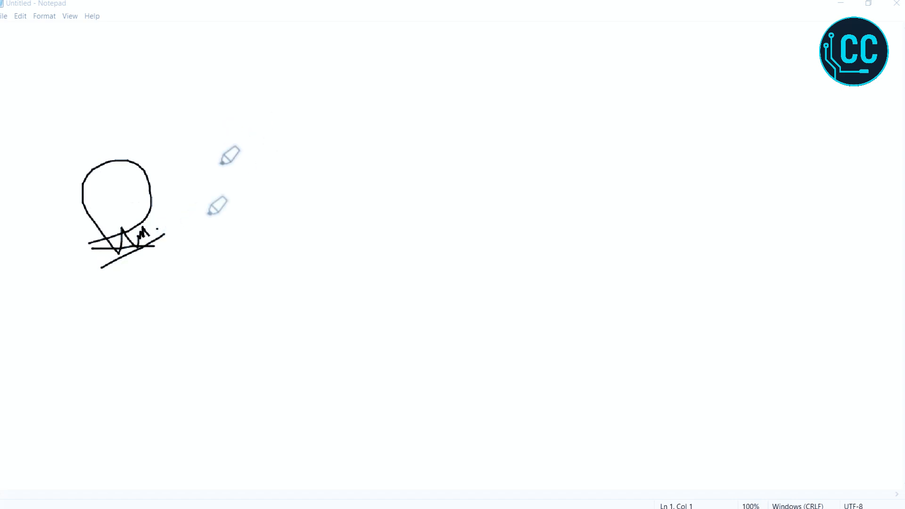
{"action": "left_click_drag", "start_coordinate": [142, 294], "coordinate": [206, 291]}
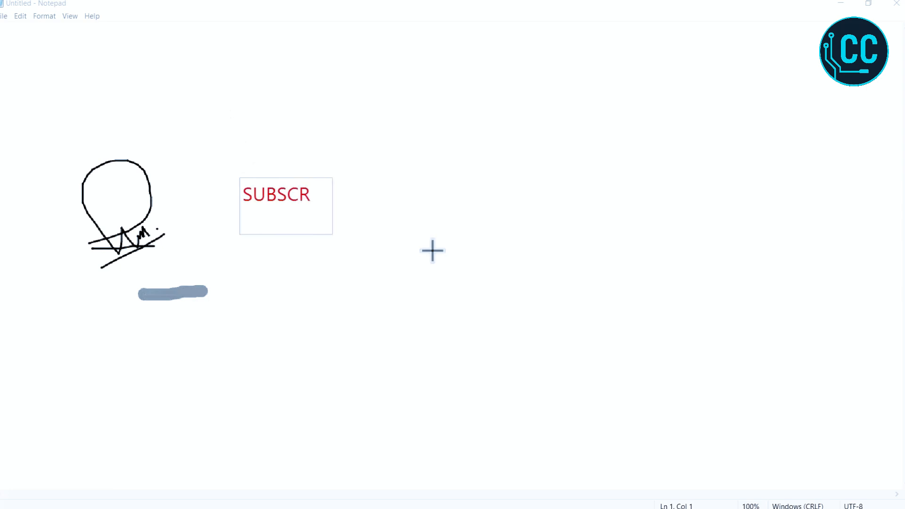
{"action": "left_click", "coordinate": [601, 158]}
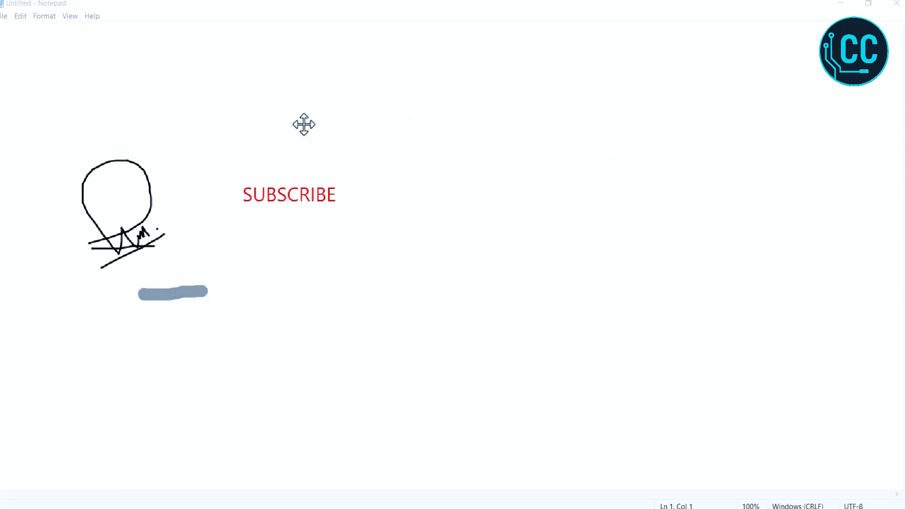
{"action": "left_click_drag", "start_coordinate": [228, 166], "coordinate": [361, 219]}
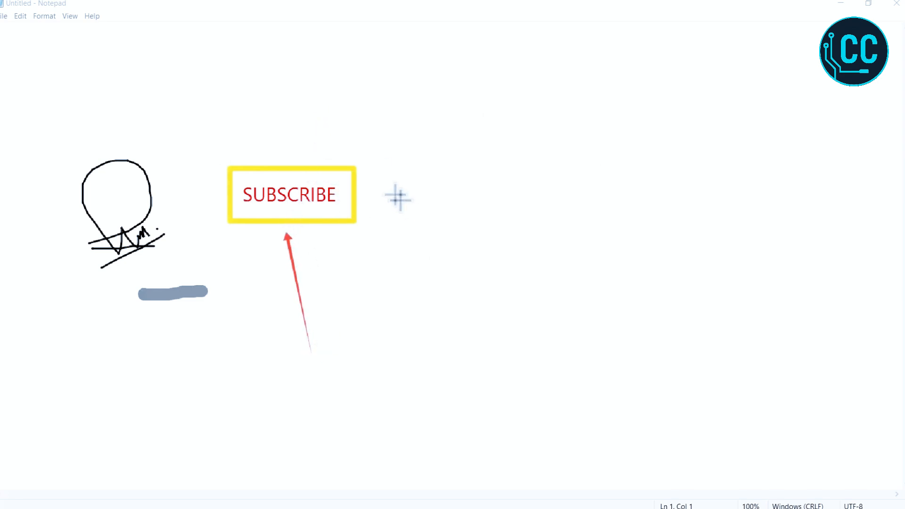
Spotlight the area around the cursor and end the recording.
{"action": "key", "text": "ctrl"}
{"action": "key", "text": "ctrl"}
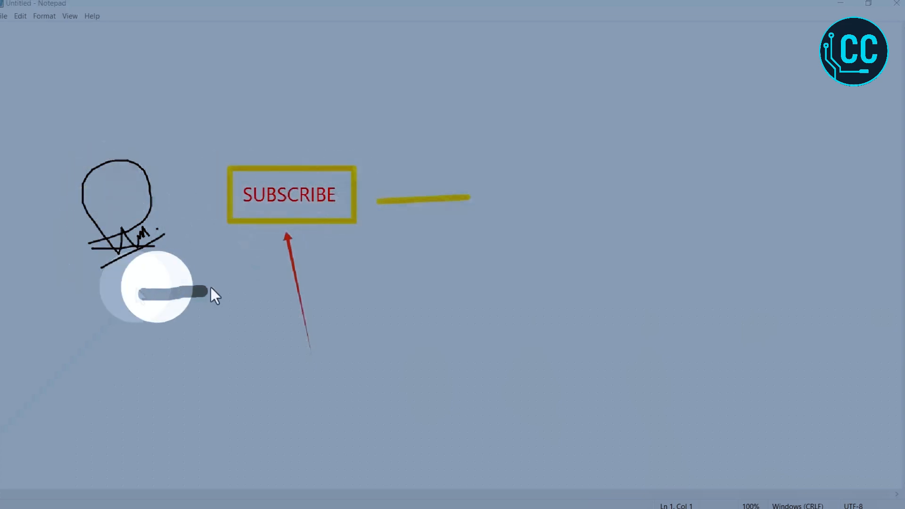
{"action": "key", "text": "Escape"}
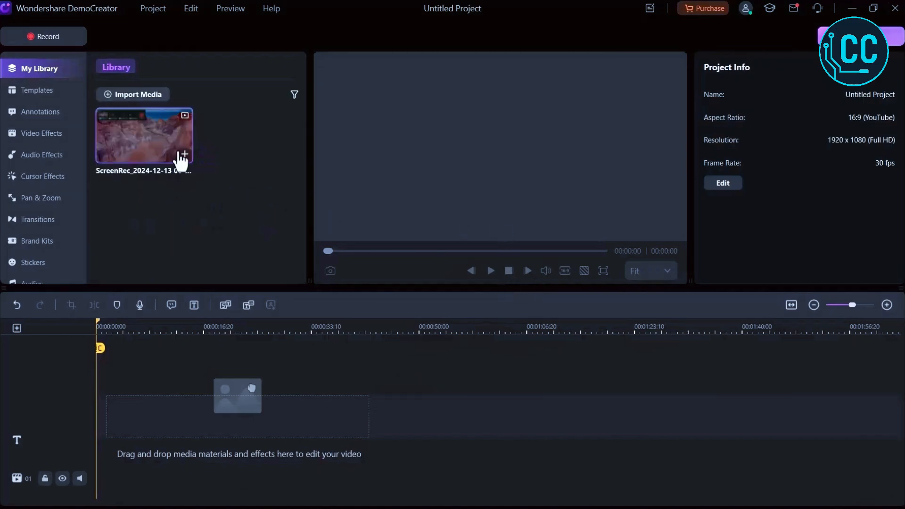
Add the screen recording to the timeline and scrub through it.
{"action": "left_click", "coordinate": [184, 156]}
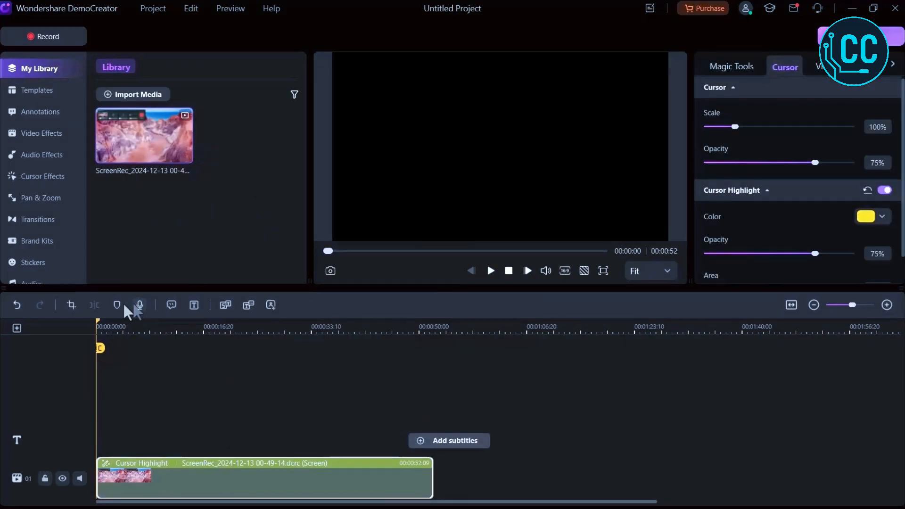
{"action": "left_click_drag", "start_coordinate": [92, 335], "coordinate": [242, 338]}
Browse the Templates library categories with the playhead back at the start.
{"action": "left_click", "coordinate": [47, 89]}
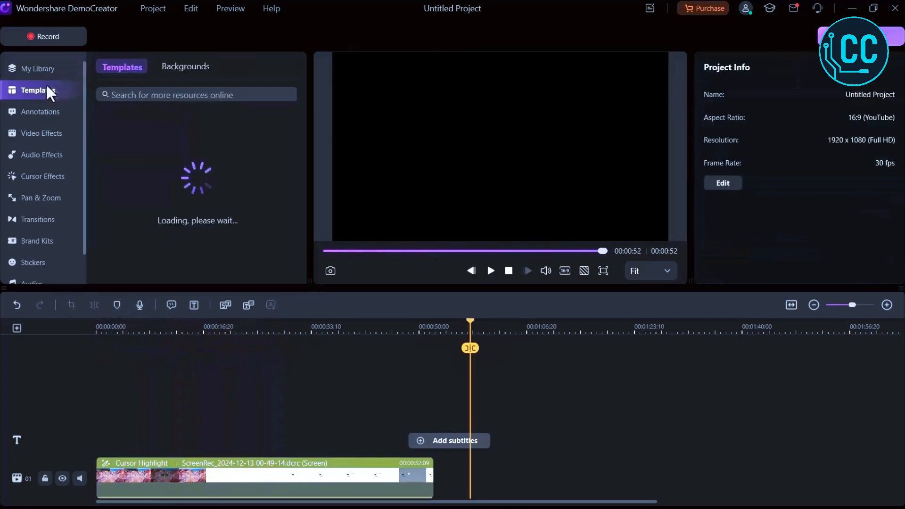
{"action": "left_click_drag", "start_coordinate": [125, 327], "coordinate": [98, 324]}
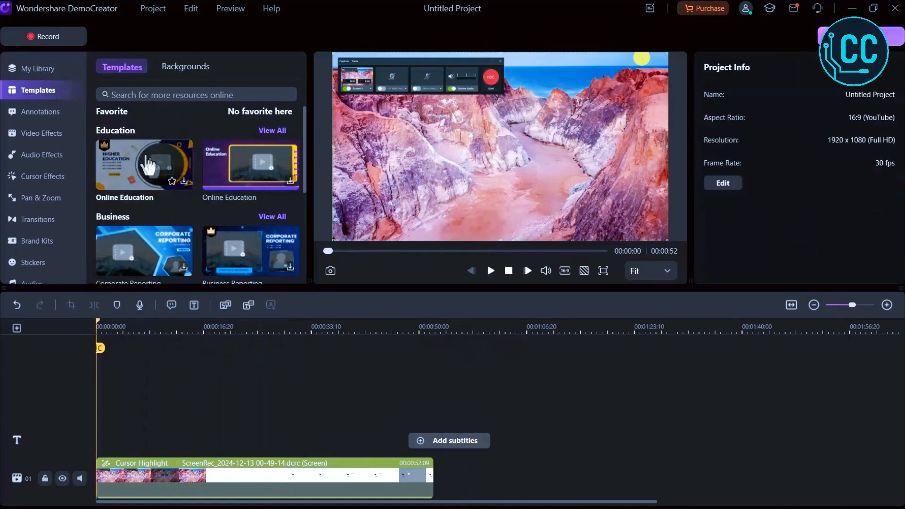
{"action": "scroll", "coordinate": [129, 174], "scroll_direction": "down", "scroll_amount": 3}
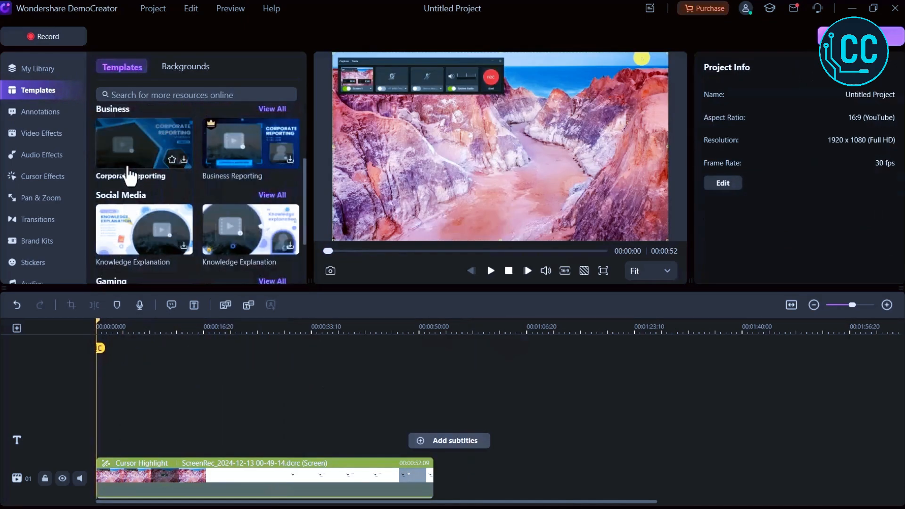
{"action": "scroll", "coordinate": [128, 171], "scroll_direction": "down", "scroll_amount": 2}
{"action": "scroll", "coordinate": [141, 230], "scroll_direction": "up", "scroll_amount": 5}
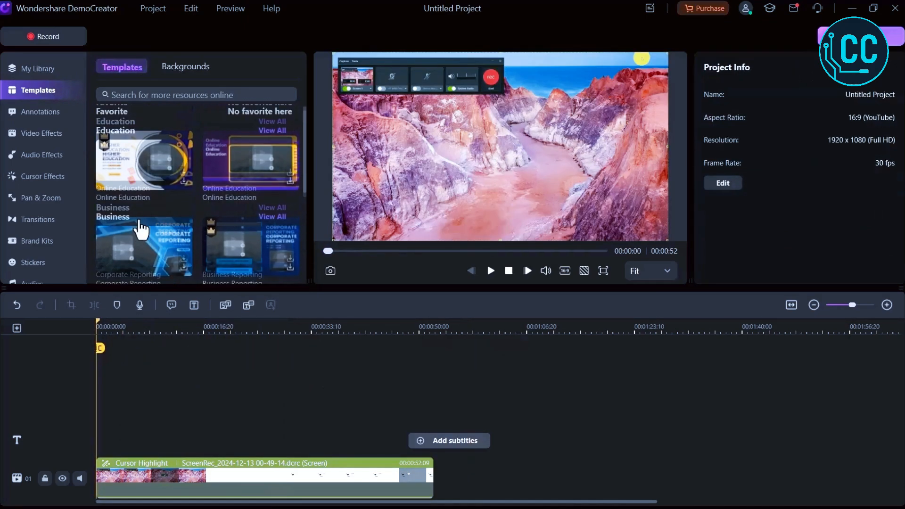
Browse the Annotations library and preview the Golden Christmas Title 05 animation.
{"action": "left_click", "coordinate": [48, 111]}
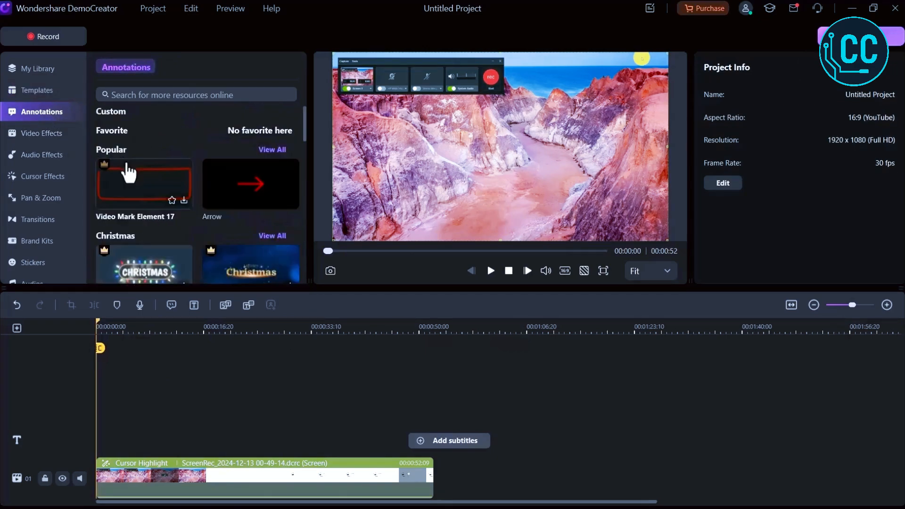
{"action": "scroll", "coordinate": [184, 229], "scroll_direction": "down", "scroll_amount": 2}
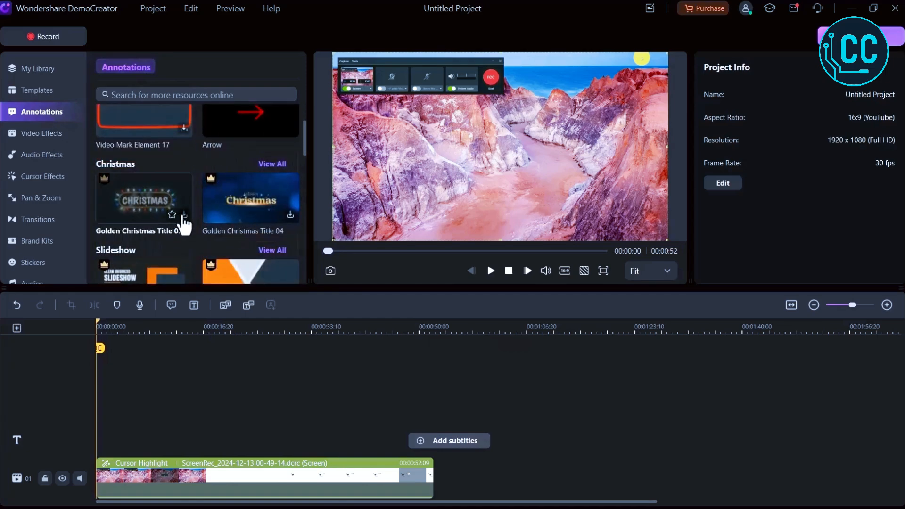
{"action": "left_click", "coordinate": [137, 218]}
{"action": "left_click", "coordinate": [492, 270]}
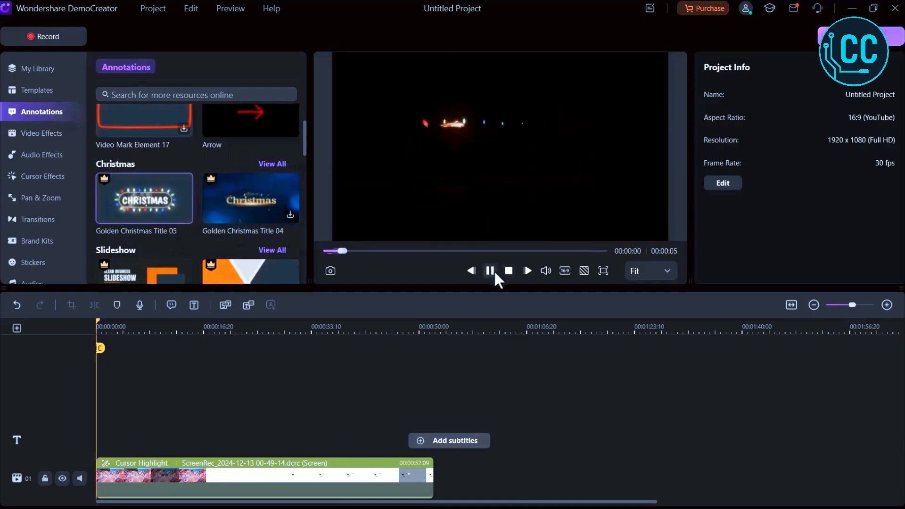
{"action": "scroll", "coordinate": [268, 215], "scroll_direction": "down", "scroll_amount": 1}
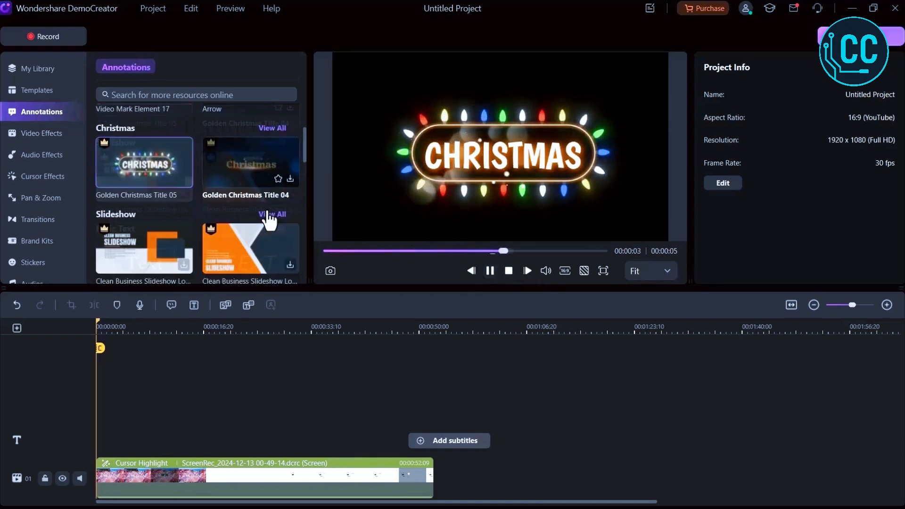
{"action": "scroll", "coordinate": [269, 218], "scroll_direction": "down", "scroll_amount": 3}
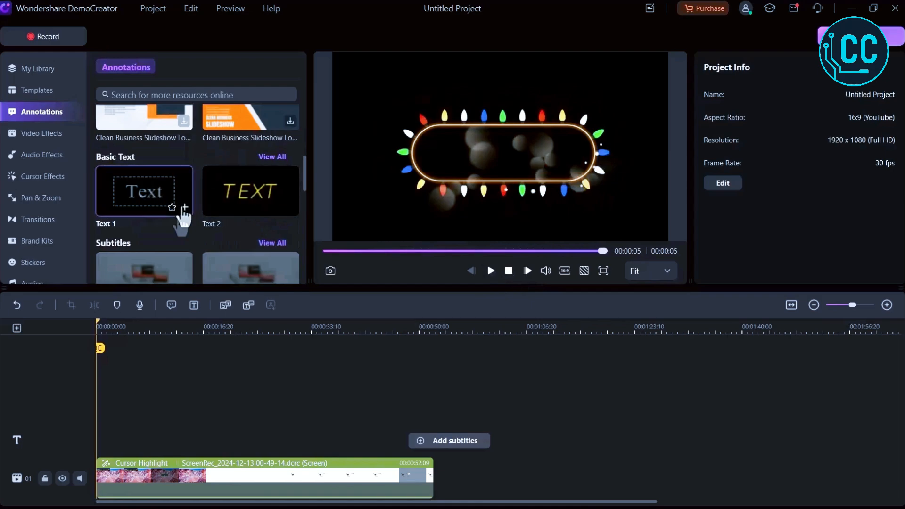
Add a Text 1 annotation near the start of the timeline and change its text to DemoCreator.
{"action": "left_click", "coordinate": [184, 208]}
{"action": "left_click_drag", "start_coordinate": [123, 428], "coordinate": [144, 435]}
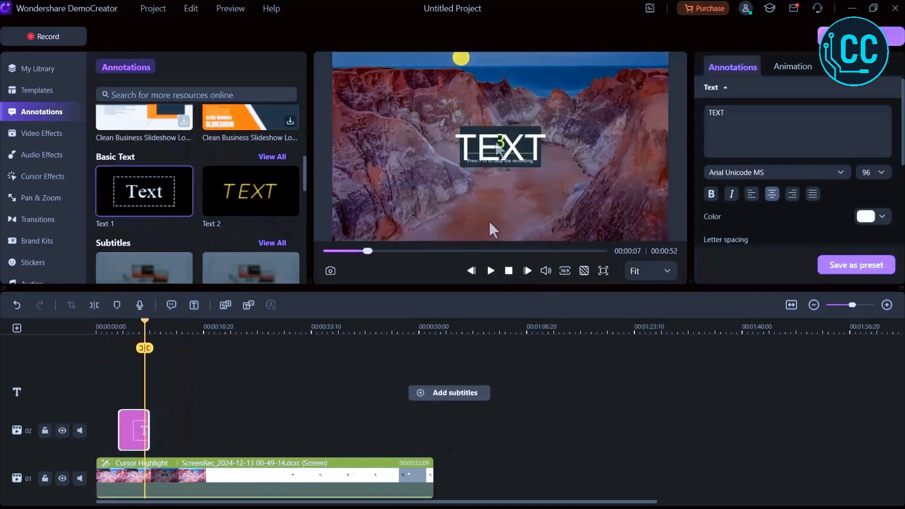
{"action": "type", "text": "DemoCreator"}
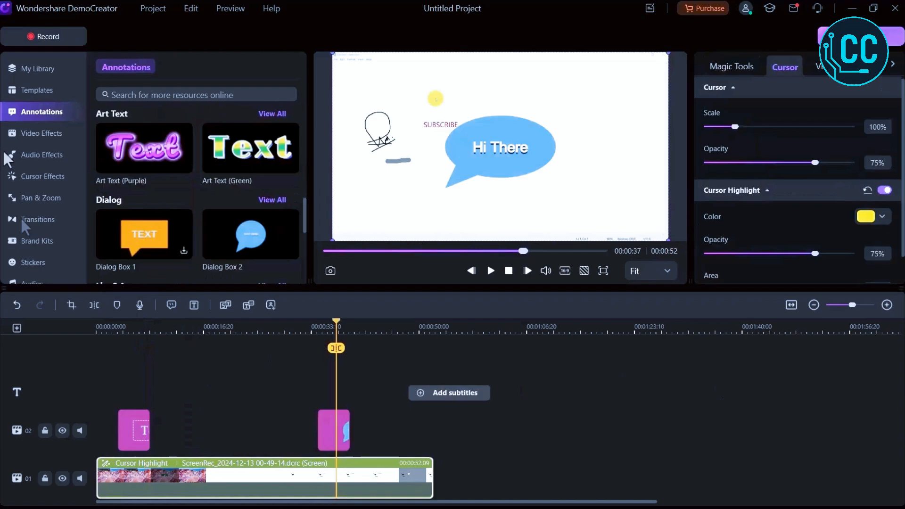
Browse the Video Effects library, previewing AI Portrait, the effect below Blur background, and Basic Blur.
{"action": "left_click", "coordinate": [29, 137]}
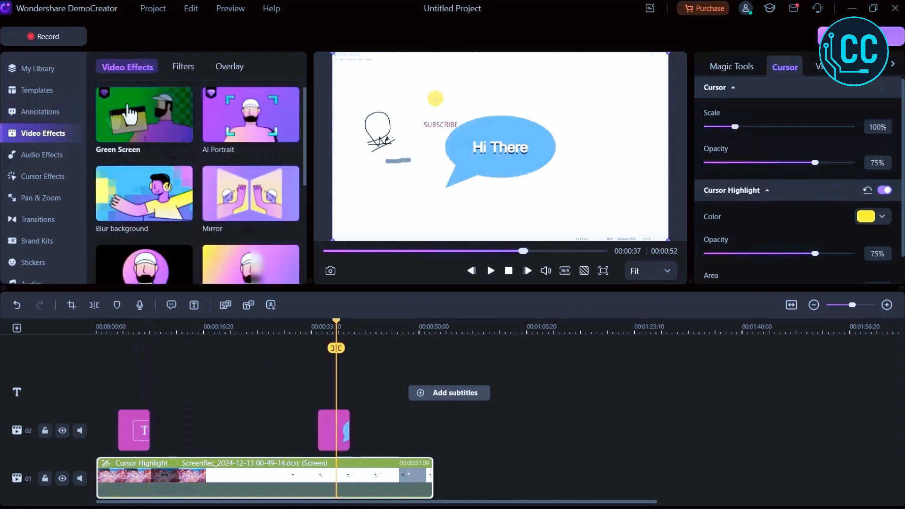
{"action": "scroll", "coordinate": [205, 156], "scroll_direction": "down", "scroll_amount": 5}
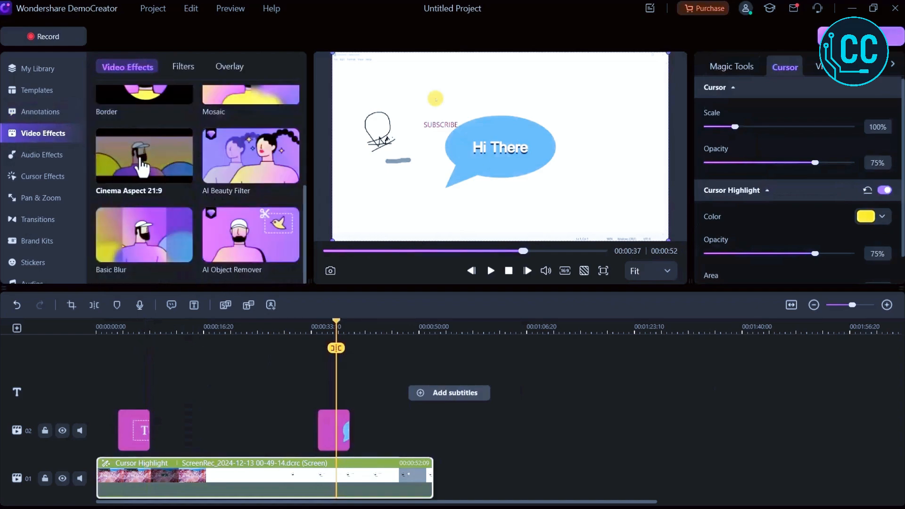
{"action": "scroll", "coordinate": [143, 166], "scroll_direction": "up", "scroll_amount": 5}
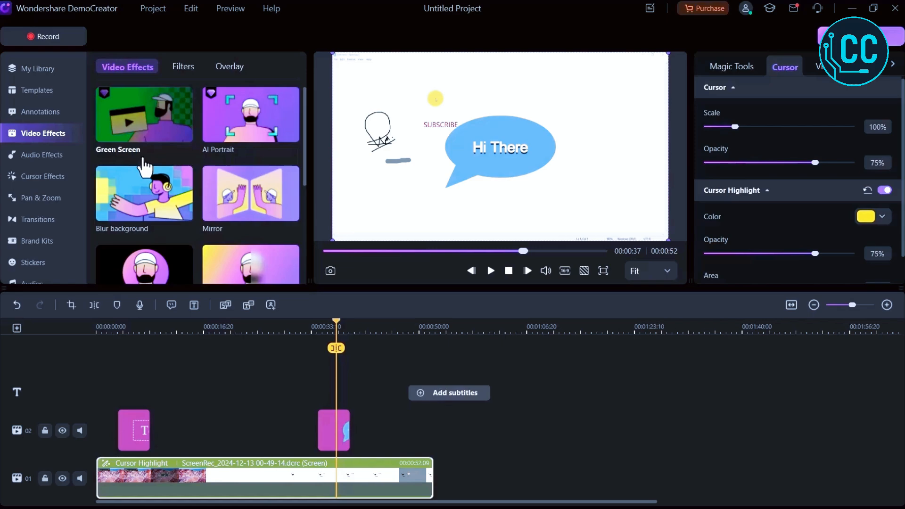
{"action": "left_click", "coordinate": [236, 136]}
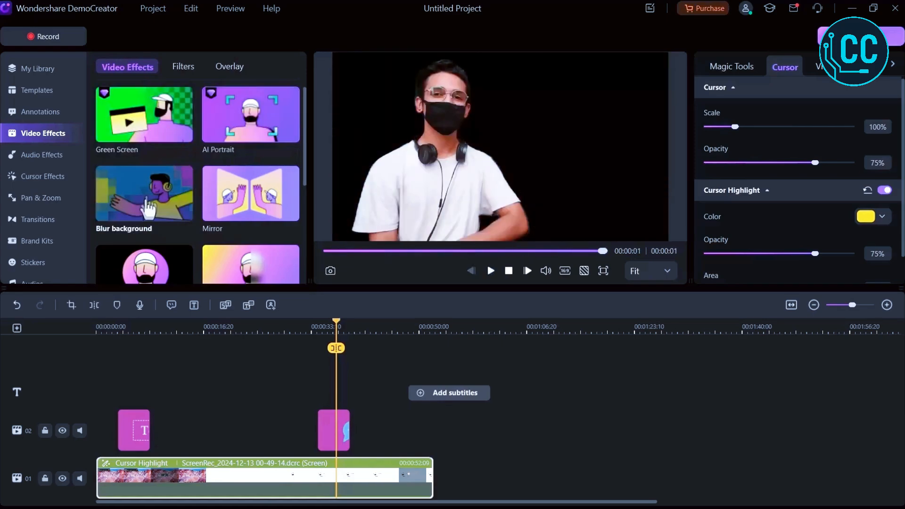
{"action": "scroll", "coordinate": [145, 165], "scroll_direction": "down", "scroll_amount": 5}
{"action": "scroll", "coordinate": [144, 156], "scroll_direction": "up", "scroll_amount": 5}
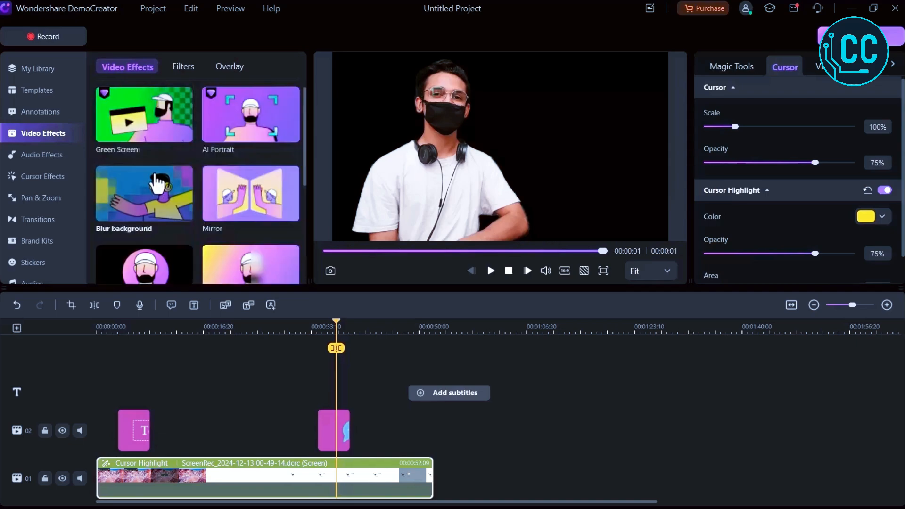
{"action": "left_click", "coordinate": [153, 277]}
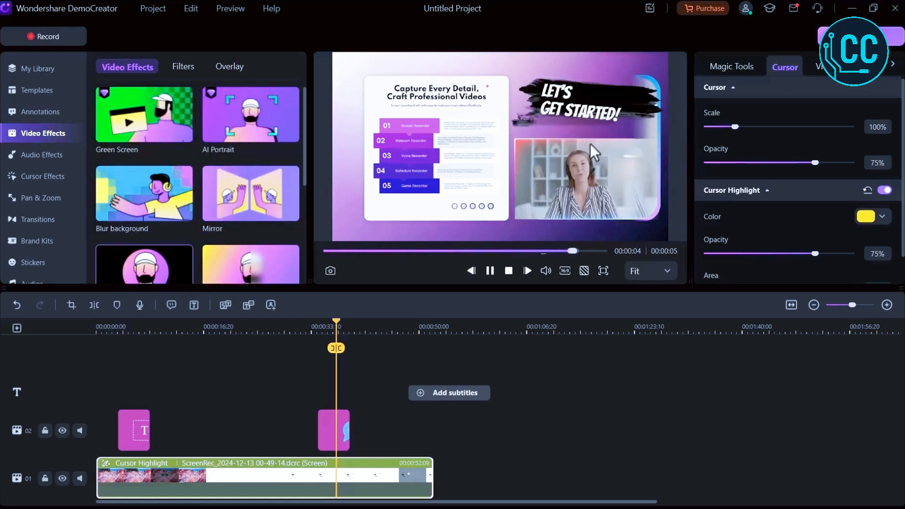
{"action": "scroll", "coordinate": [178, 232], "scroll_direction": "down", "scroll_amount": 5}
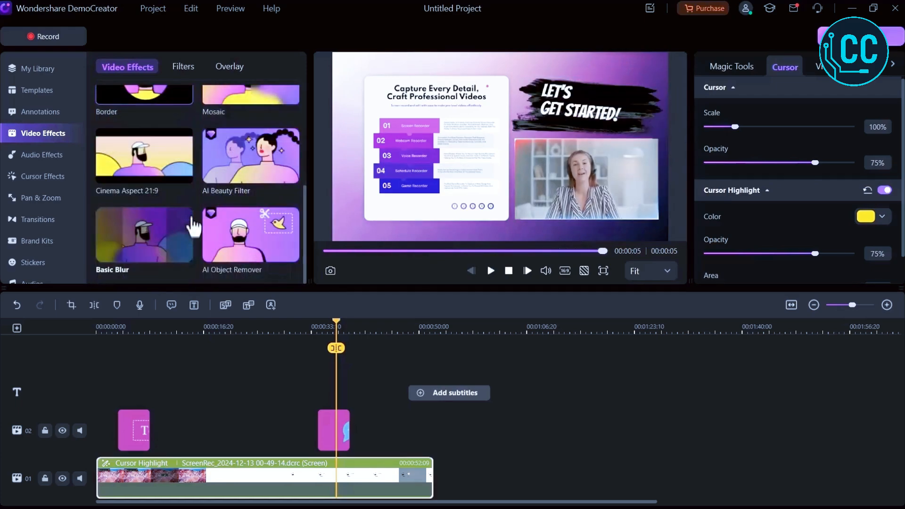
{"action": "left_click", "coordinate": [152, 266]}
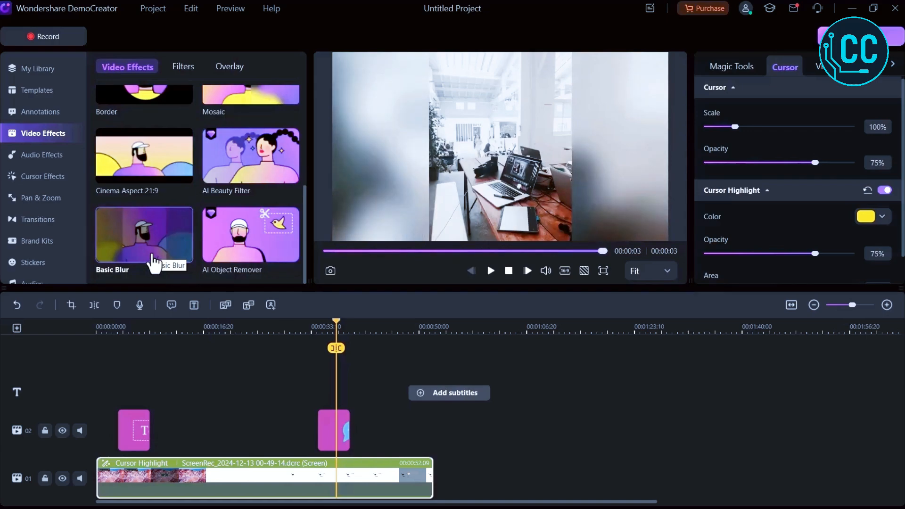
{"action": "scroll", "coordinate": [60, 119], "scroll_direction": "down", "scroll_amount": 1}
Browse the Audio Effects, Cursor Effects and Pan & Zoom libraries.
{"action": "left_click", "coordinate": [42, 125]}
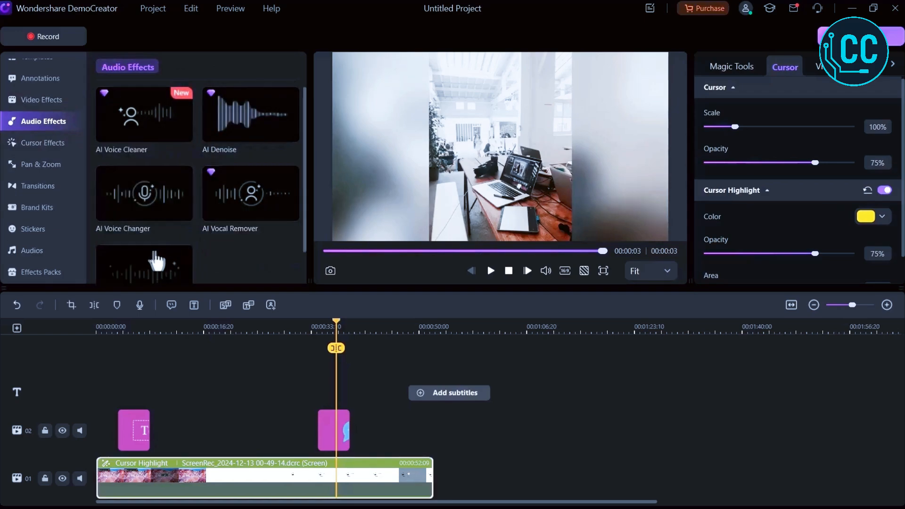
{"action": "scroll", "coordinate": [144, 263], "scroll_direction": "down", "scroll_amount": 1}
{"action": "left_click", "coordinate": [40, 143]}
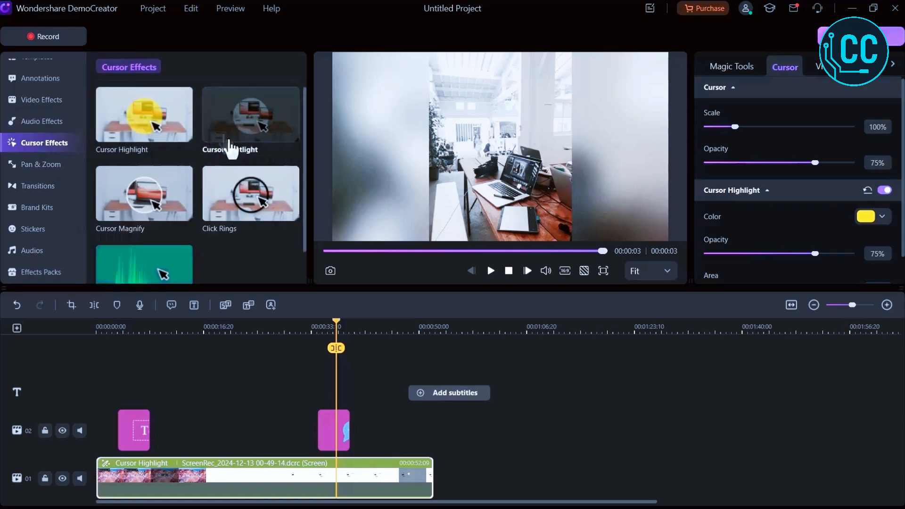
{"action": "scroll", "coordinate": [138, 280], "scroll_direction": "down", "scroll_amount": 1}
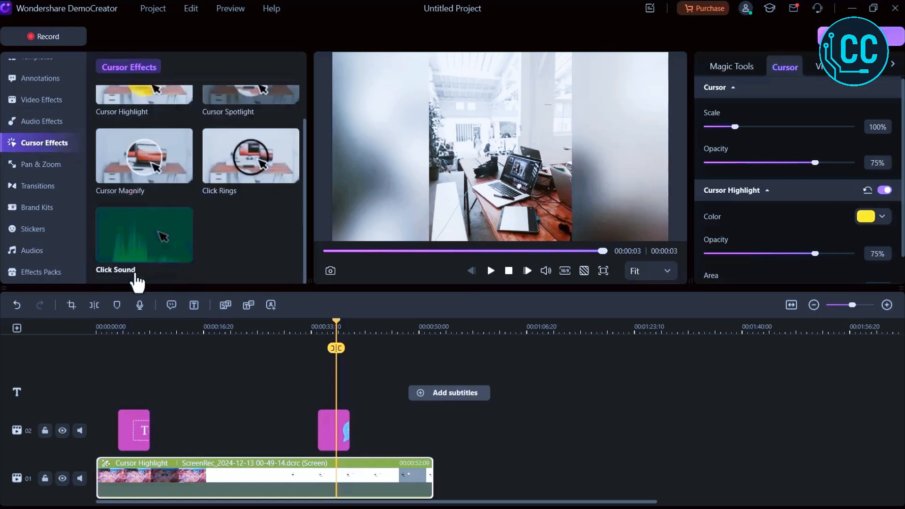
{"action": "left_click", "coordinate": [31, 160]}
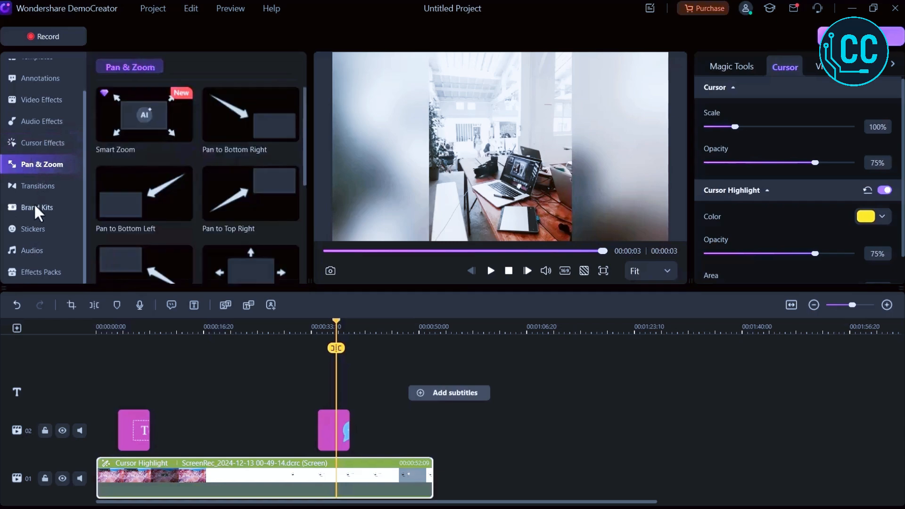
{"action": "scroll", "coordinate": [193, 142], "scroll_direction": "down", "scroll_amount": 5}
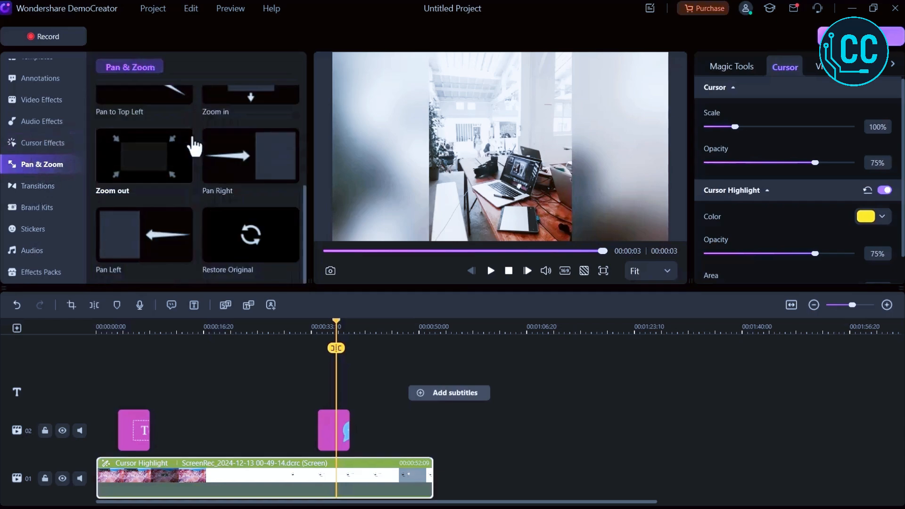
{"action": "scroll", "coordinate": [192, 144], "scroll_direction": "up", "scroll_amount": 5}
Open Transitions and split the screen recording clip at about 00:00:16.
{"action": "left_click", "coordinate": [39, 185]}
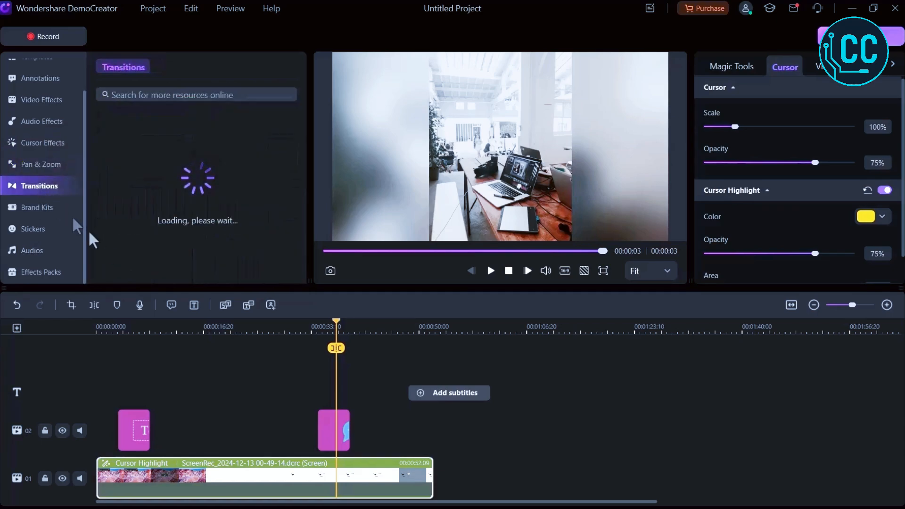
{"action": "left_click", "coordinate": [205, 330]}
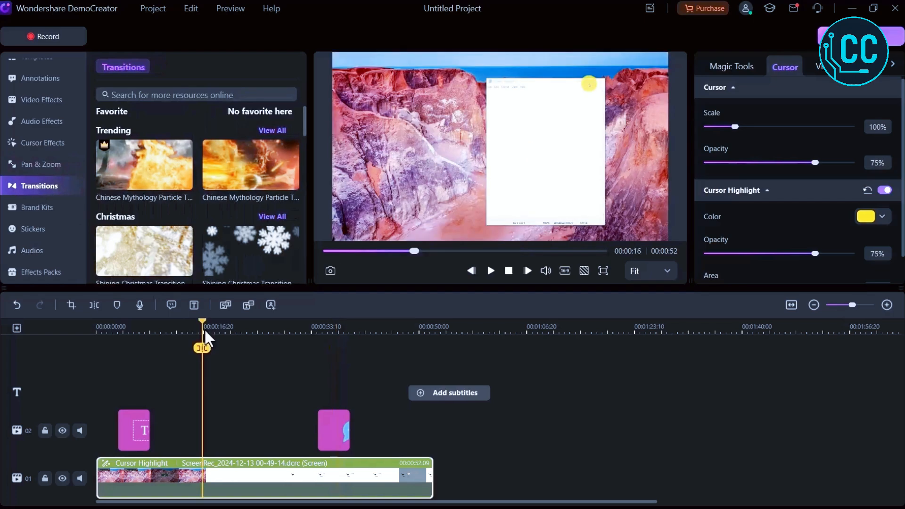
{"action": "left_click_drag", "start_coordinate": [202, 323], "coordinate": [202, 323]}
{"action": "left_click", "coordinate": [201, 349]}
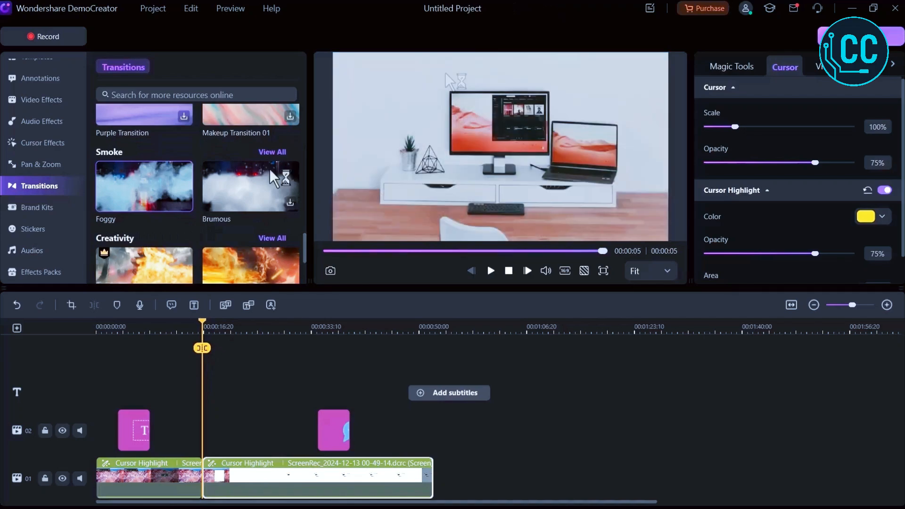
Drop the Chinese Mythology Particle transition onto the cut between the two clips and play it back.
{"action": "left_click_drag", "start_coordinate": [178, 196], "coordinate": [184, 408]}
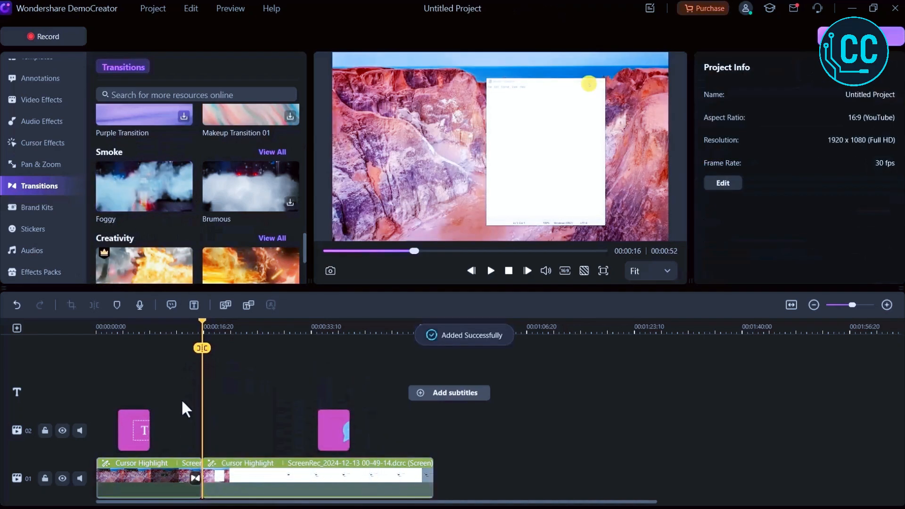
{"action": "left_click", "coordinate": [488, 275]}
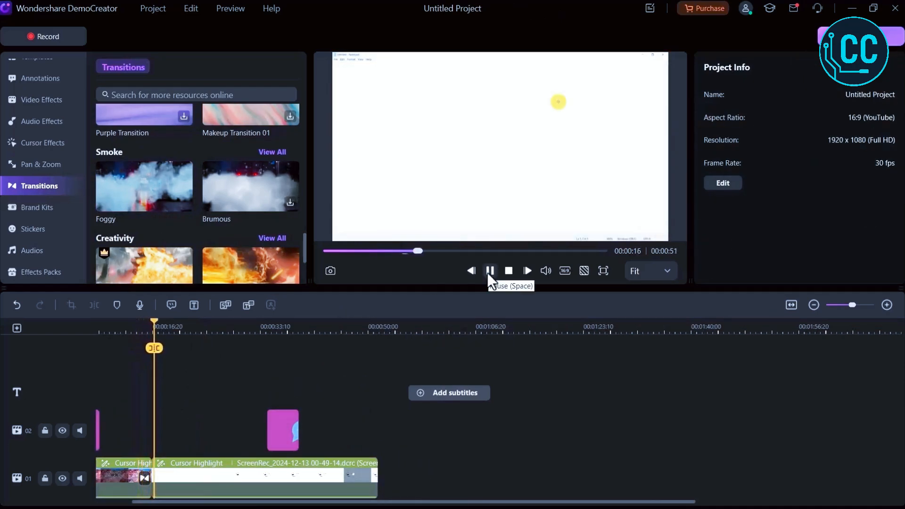
{"action": "left_click", "coordinate": [488, 273]}
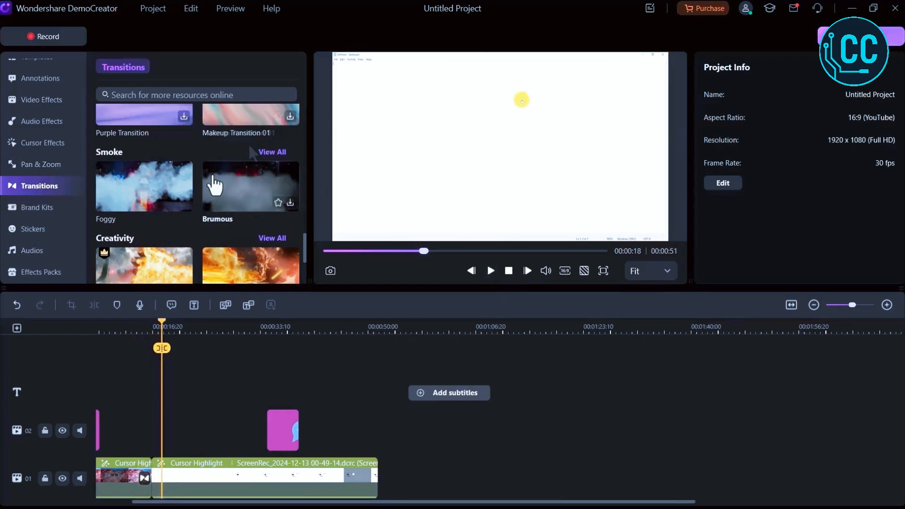
Preview the Chinese Mythology Particle transition in the Creativity category.
{"action": "scroll", "coordinate": [176, 222], "scroll_direction": "down", "scroll_amount": 2}
{"action": "left_click", "coordinate": [154, 204]}
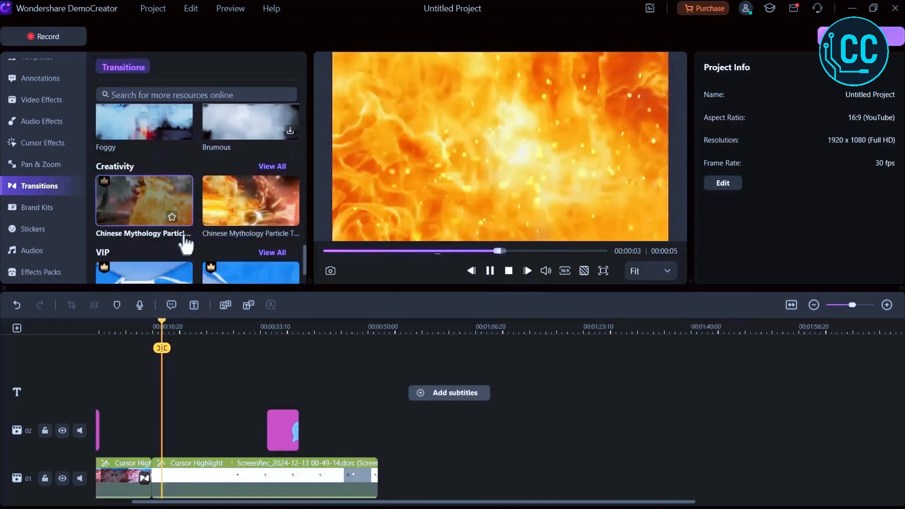
{"action": "scroll", "coordinate": [183, 240], "scroll_direction": "down", "scroll_amount": 1}
Browse the Brand Kits openers by category.
{"action": "left_click", "coordinate": [47, 211]}
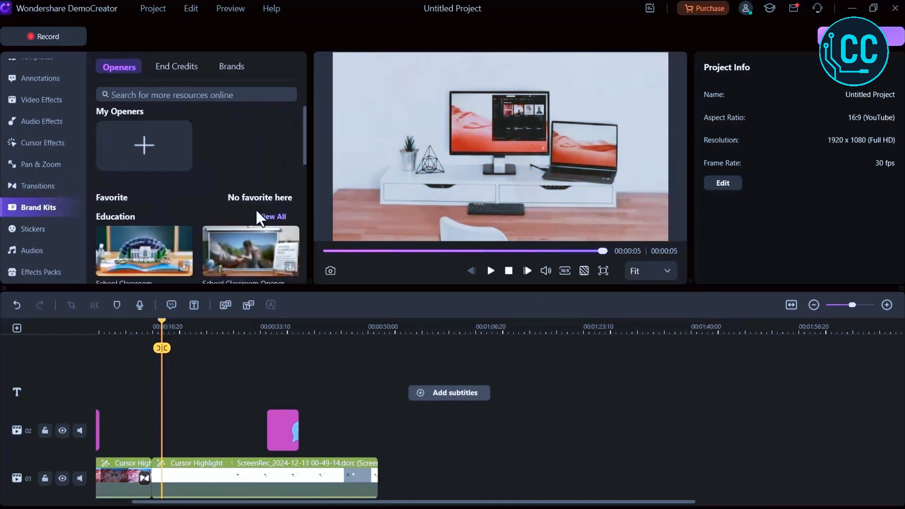
{"action": "scroll", "coordinate": [256, 210], "scroll_direction": "down", "scroll_amount": 2}
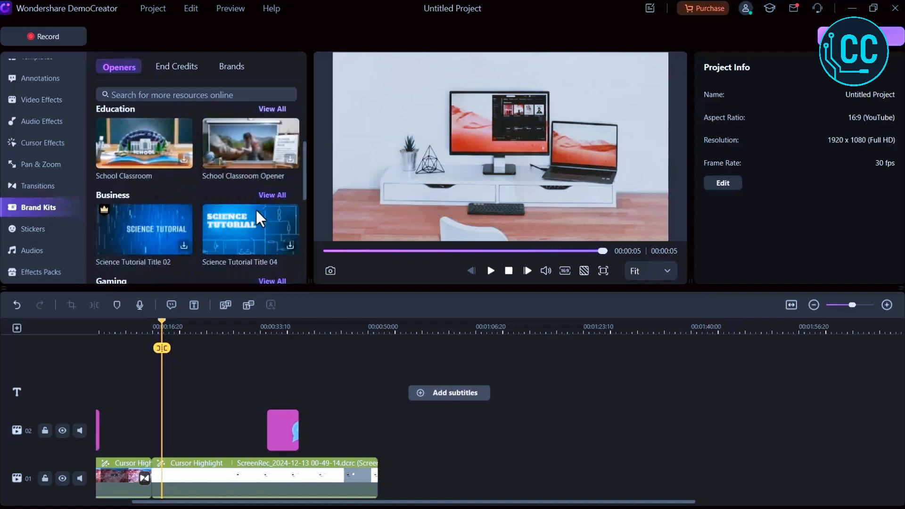
{"action": "scroll", "coordinate": [255, 209], "scroll_direction": "down", "scroll_amount": 3}
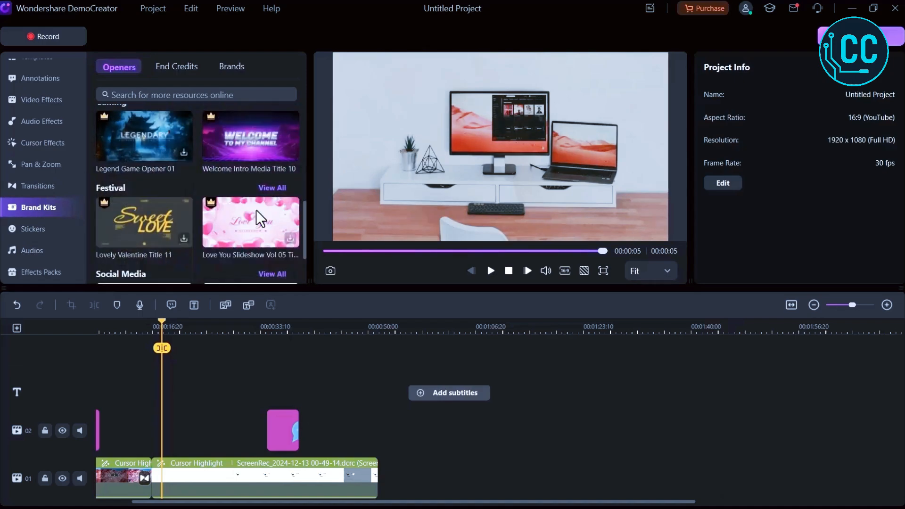
{"action": "scroll", "coordinate": [256, 211], "scroll_direction": "down", "scroll_amount": 2}
{"action": "scroll", "coordinate": [256, 210], "scroll_direction": "up", "scroll_amount": 3}
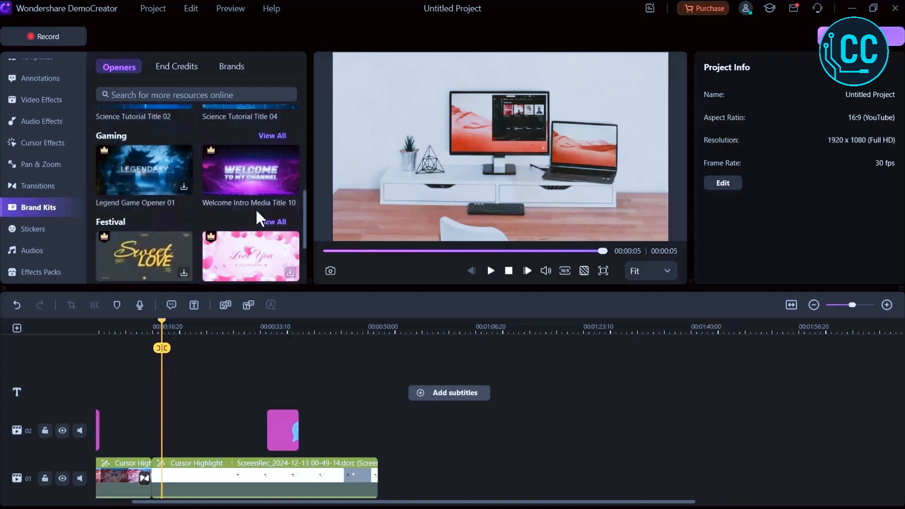
{"action": "scroll", "coordinate": [256, 208], "scroll_direction": "up", "scroll_amount": 10}
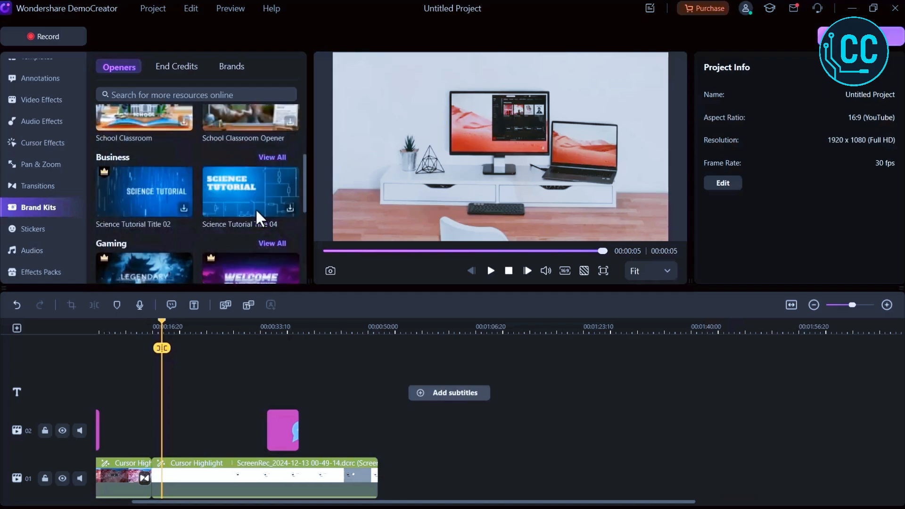
{"action": "scroll", "coordinate": [256, 208], "scroll_direction": "down", "scroll_amount": 1}
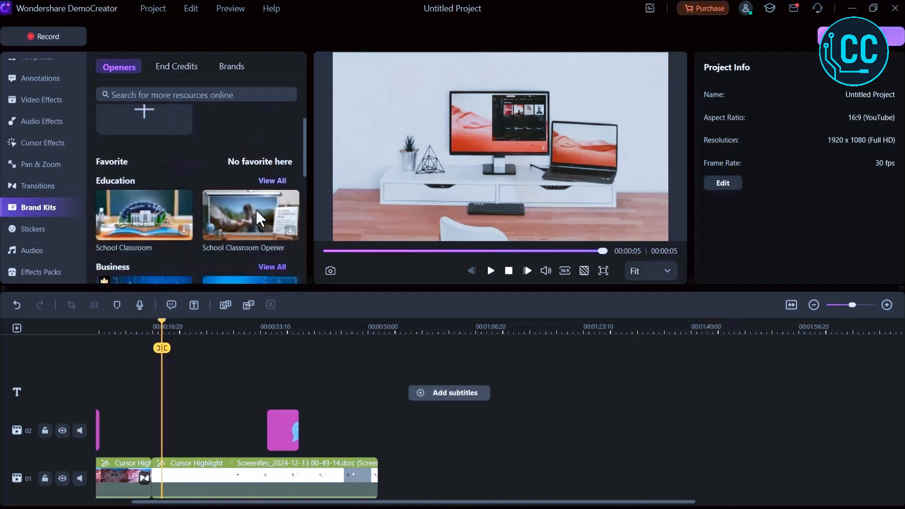
Add the 3D Like And Subscribe sticker at the playhead and play it back.
{"action": "left_click", "coordinate": [43, 234]}
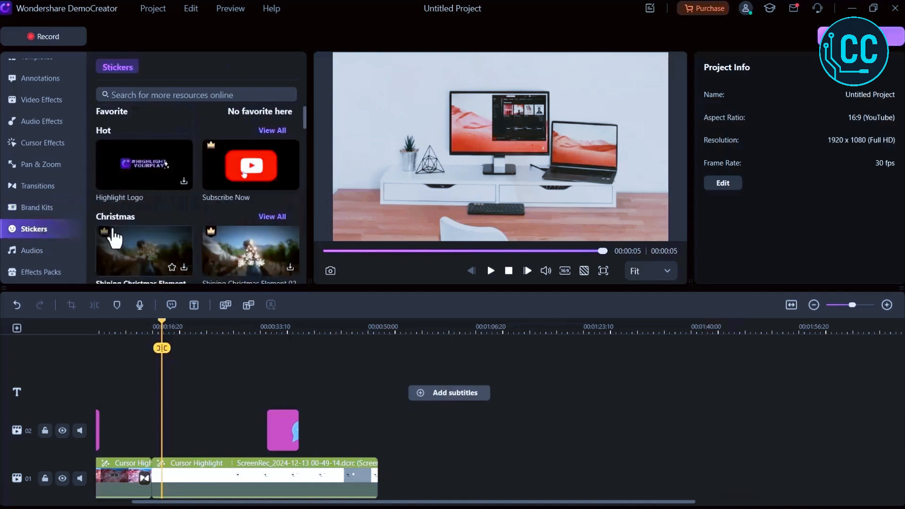
{"action": "scroll", "coordinate": [113, 238], "scroll_direction": "down", "scroll_amount": 7}
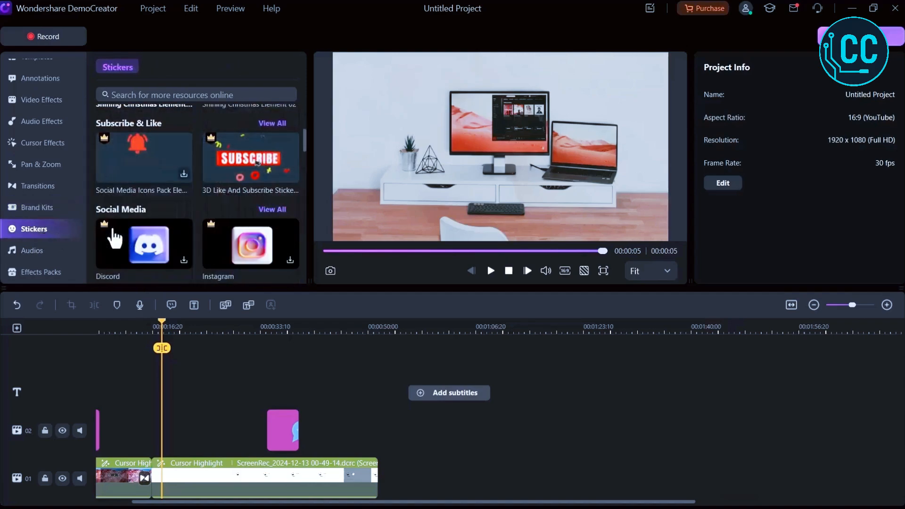
{"action": "scroll", "coordinate": [115, 235], "scroll_direction": "down", "scroll_amount": 2}
{"action": "scroll", "coordinate": [115, 231], "scroll_direction": "up", "scroll_amount": 5}
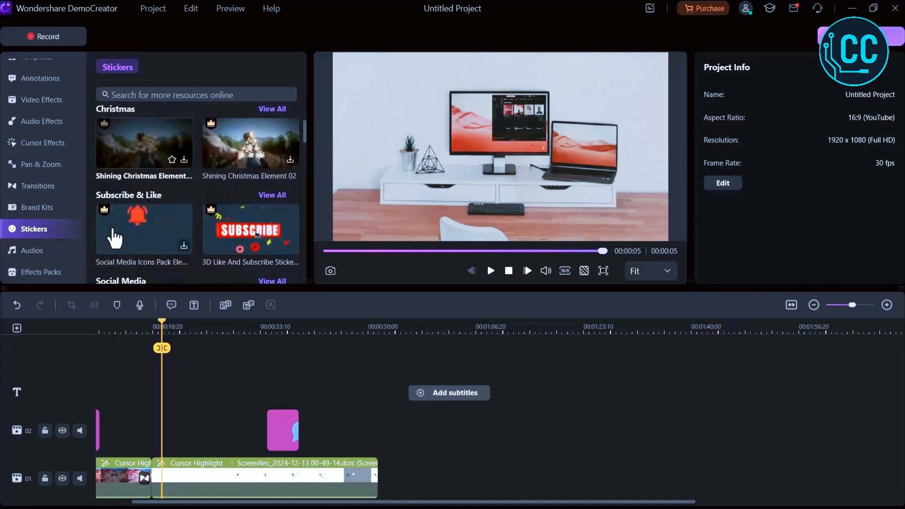
{"action": "left_click", "coordinate": [289, 252]}
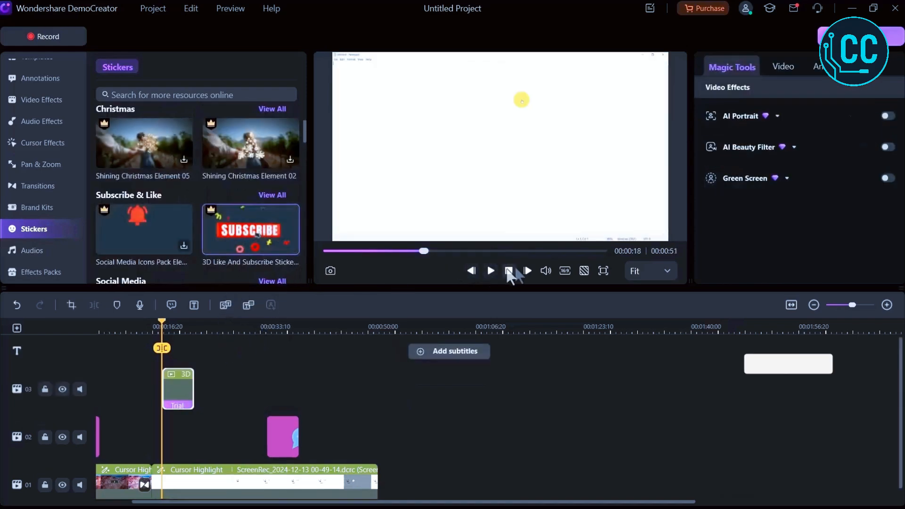
{"action": "left_click", "coordinate": [490, 271]}
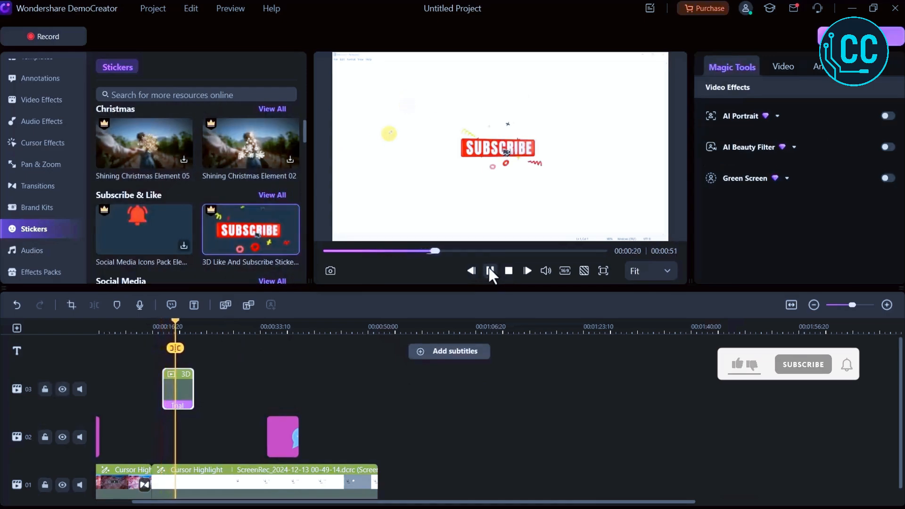
{"action": "left_click", "coordinate": [493, 271]}
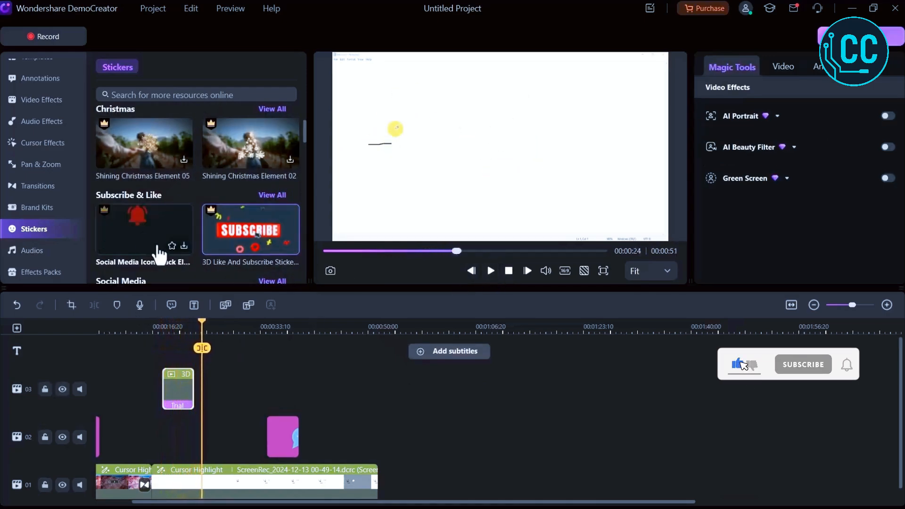
Open the Audios library.
{"action": "scroll", "coordinate": [156, 247], "scroll_direction": "down", "scroll_amount": 2}
{"action": "left_click", "coordinate": [25, 250]}
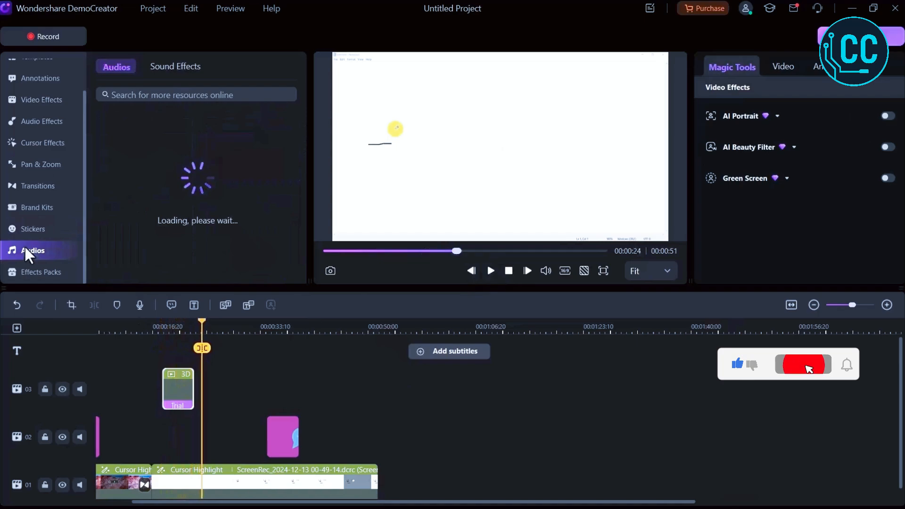
Browse the Audios library and preview the Happy Christmas Time track.
{"action": "scroll", "coordinate": [196, 202], "scroll_direction": "down", "scroll_amount": 4}
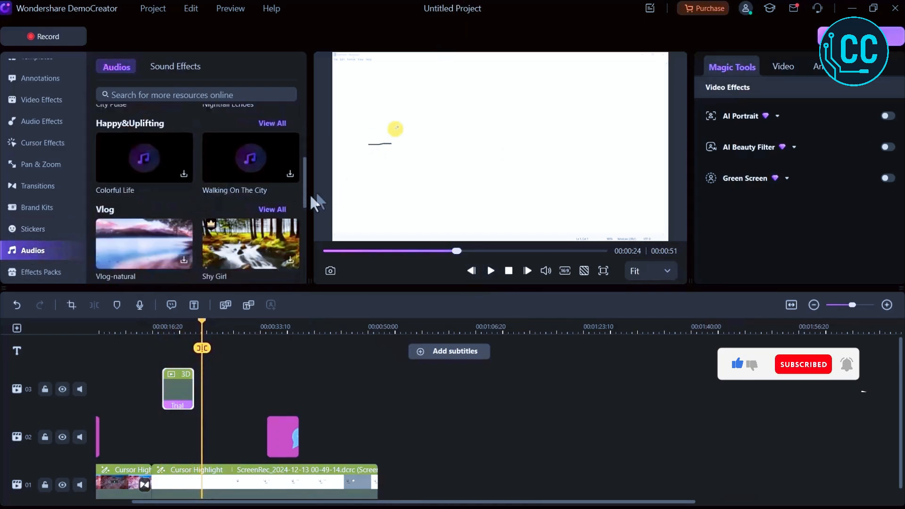
{"action": "scroll", "coordinate": [287, 181], "scroll_direction": "up", "scroll_amount": 5}
{"action": "left_click", "coordinate": [155, 181]}
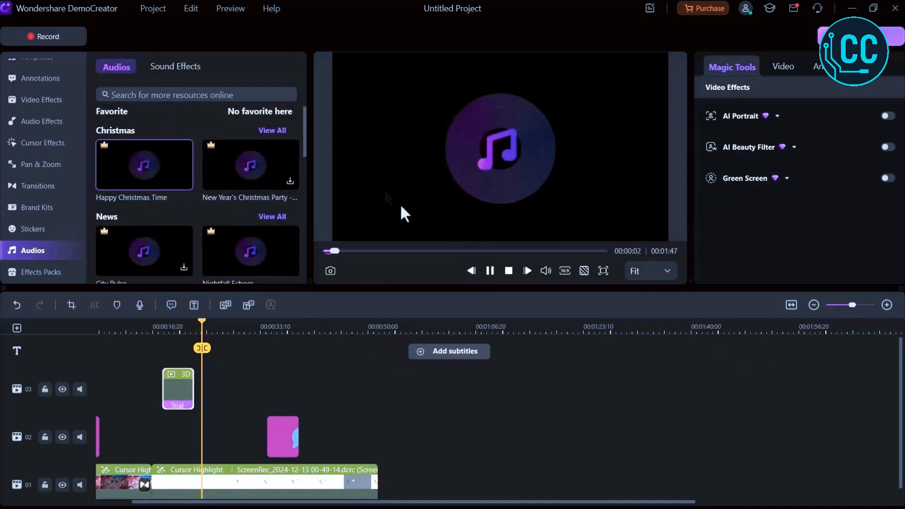
Preview the Nightfall Echoes track from the News category, then pause playback.
{"action": "scroll", "coordinate": [280, 220], "scroll_direction": "down", "scroll_amount": 1}
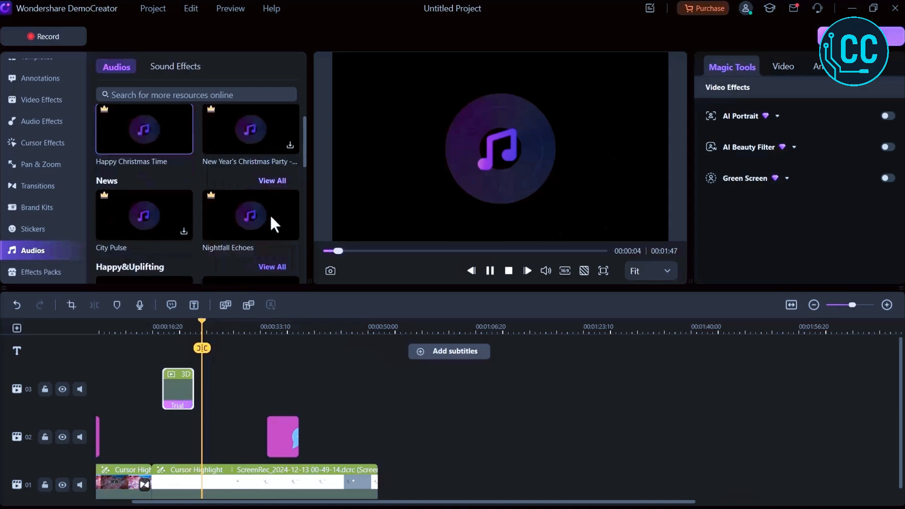
{"action": "left_click", "coordinate": [244, 214]}
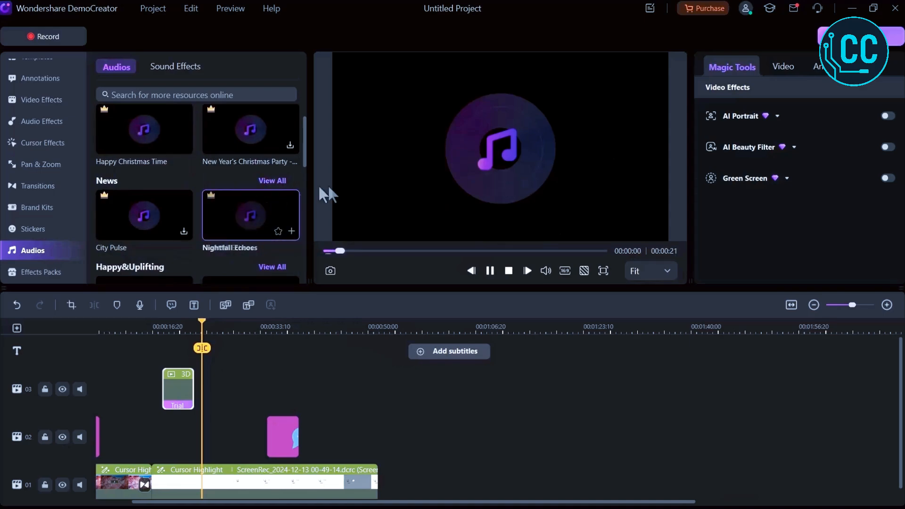
{"action": "left_click", "coordinate": [384, 251]}
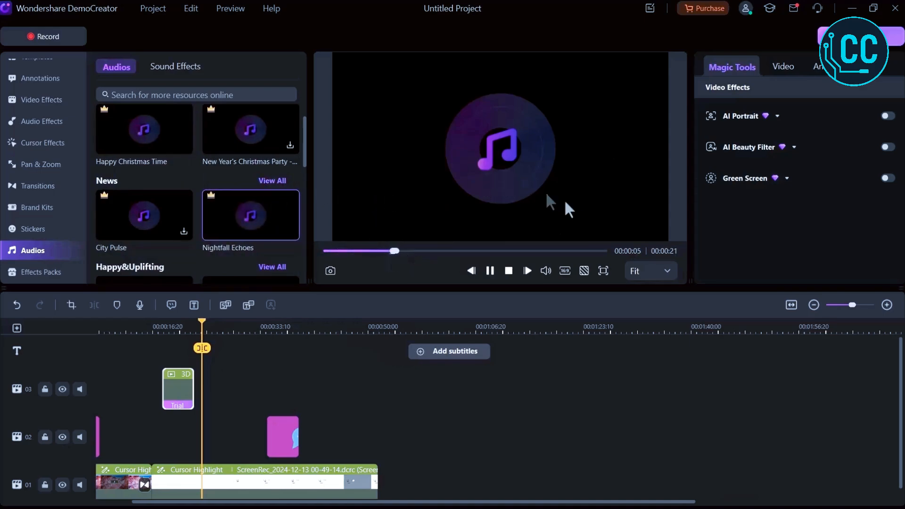
{"action": "left_click", "coordinate": [490, 270]}
Play and pause the ULTDATA ANDROID TPRO video in the preview.
{"action": "mouse_move", "coordinate": [292, 235]}
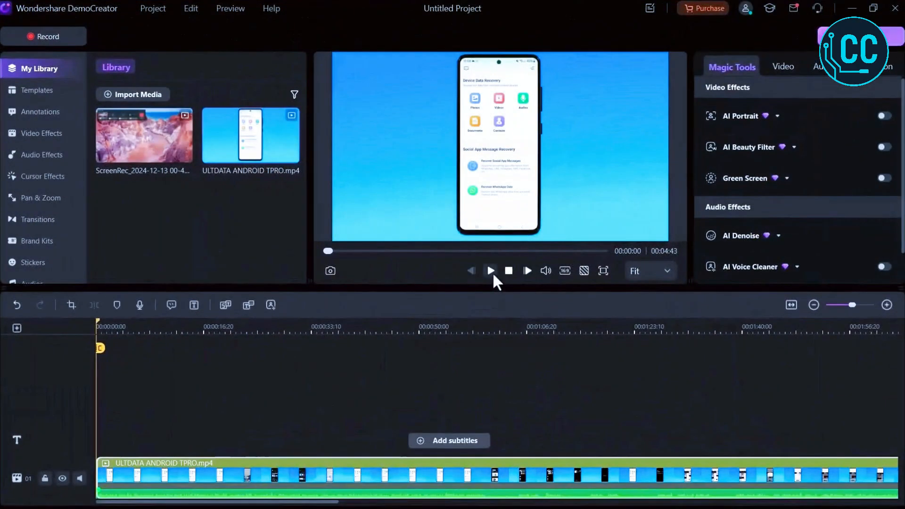
{"action": "left_click", "coordinate": [492, 272]}
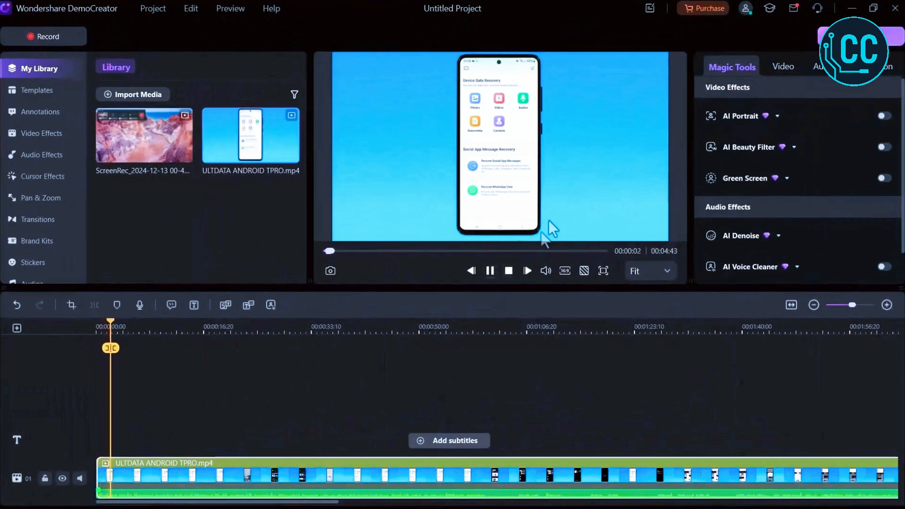
{"action": "left_click", "coordinate": [490, 271]}
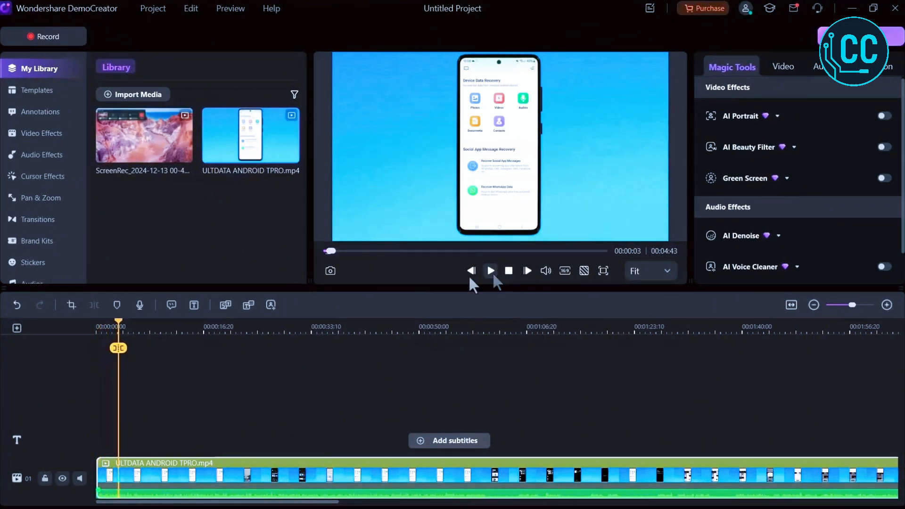
Generate auto subtitles for the video with English (United States) as the source language.
{"action": "left_click", "coordinate": [225, 305]}
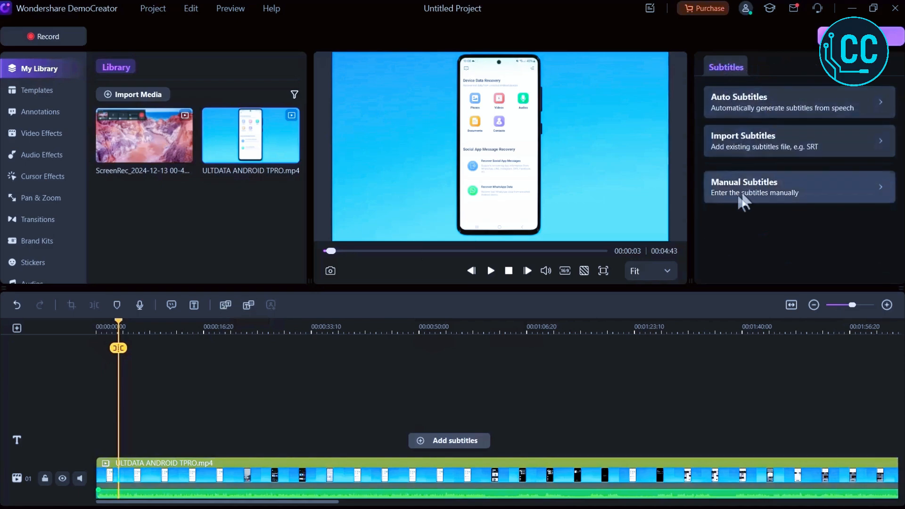
{"action": "left_click", "coordinate": [723, 108]}
{"action": "left_click", "coordinate": [737, 141]}
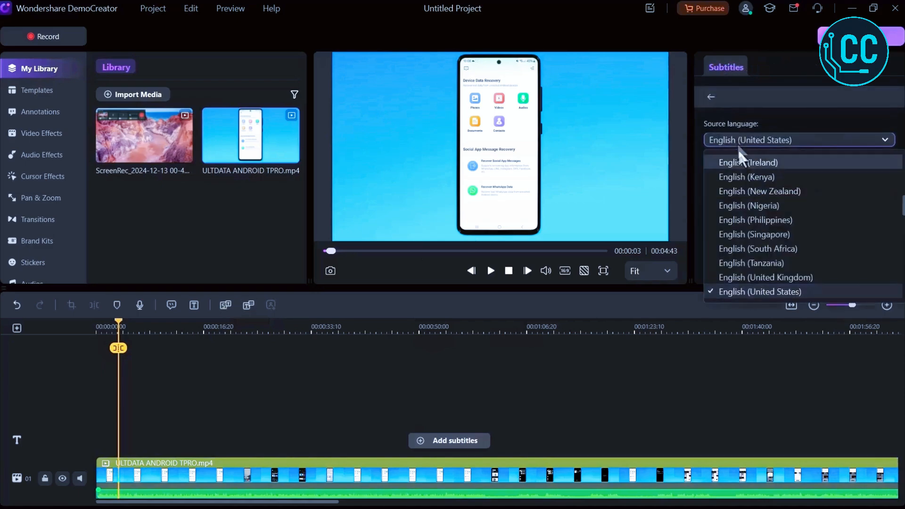
{"action": "left_click", "coordinate": [734, 290]}
{"action": "left_click", "coordinate": [757, 193]}
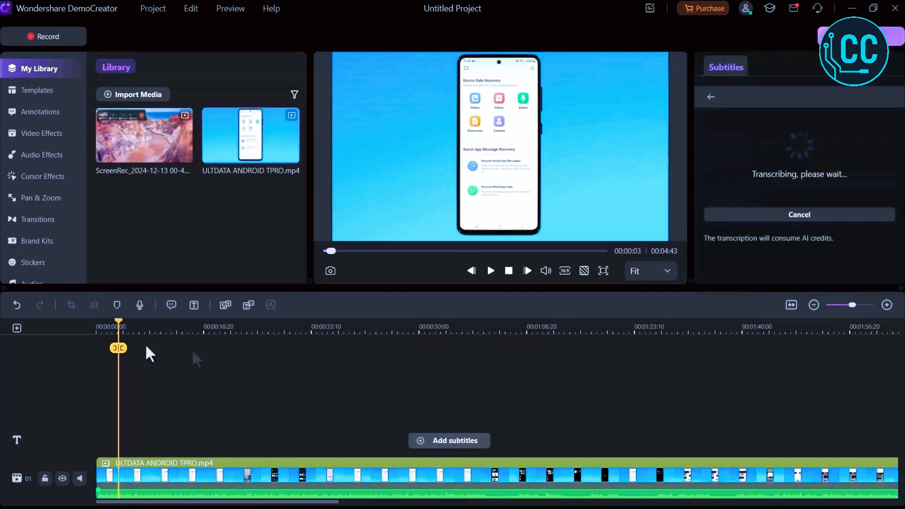
Review the generated subtitle list and play the video from the start.
{"action": "left_click_drag", "start_coordinate": [120, 320], "coordinate": [72, 321]}
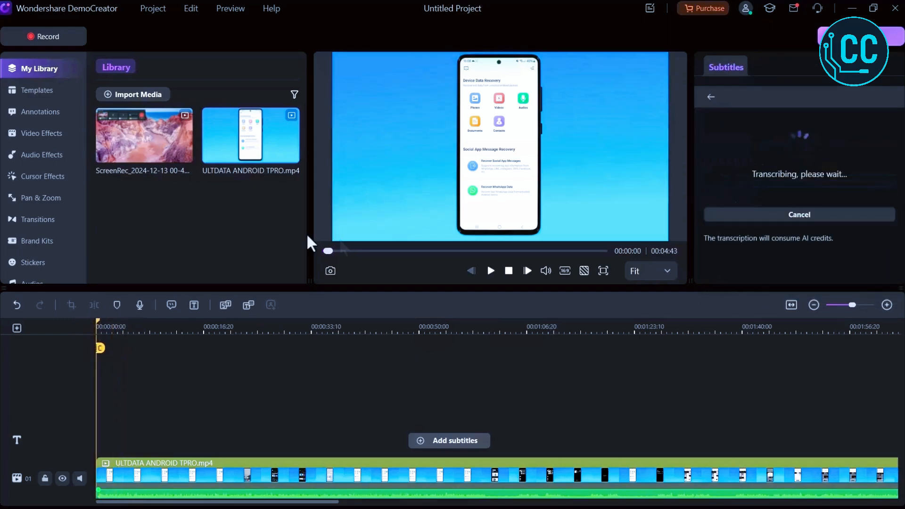
{"action": "scroll", "coordinate": [781, 158], "scroll_direction": "down", "scroll_amount": 1}
{"action": "scroll", "coordinate": [781, 158], "scroll_direction": "down", "scroll_amount": 1}
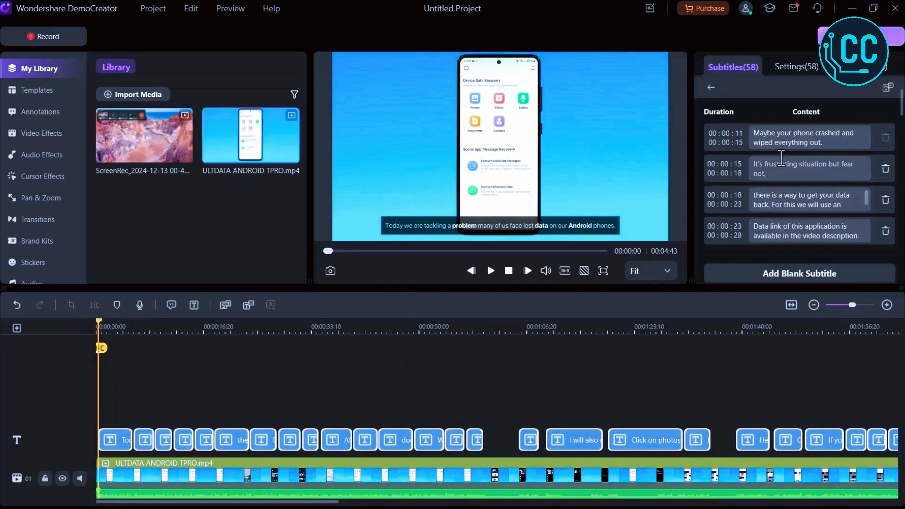
{"action": "scroll", "coordinate": [786, 183], "scroll_direction": "down", "scroll_amount": 1}
{"action": "scroll", "coordinate": [785, 181], "scroll_direction": "down", "scroll_amount": 1}
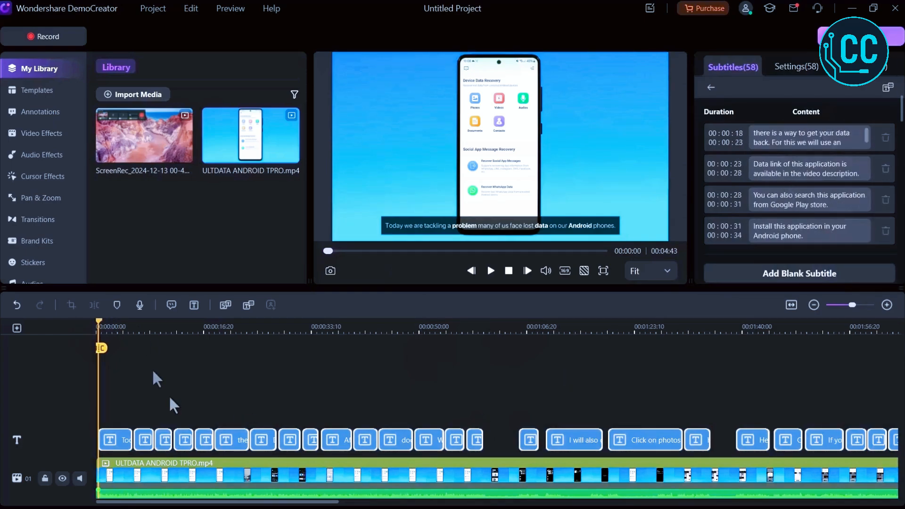
{"action": "left_click", "coordinate": [491, 271]}
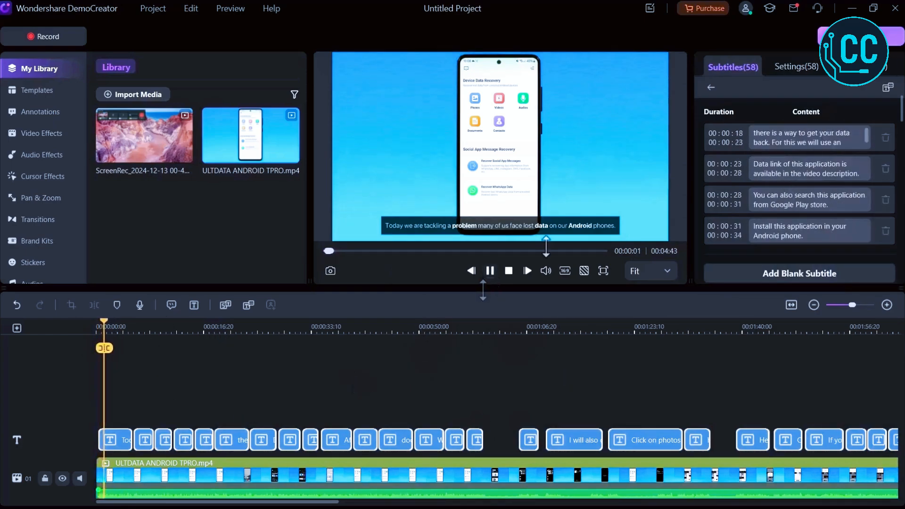
Apply the purple-highlight Auto Animated subtitle style to all subtitles.
{"action": "left_click", "coordinate": [799, 69]}
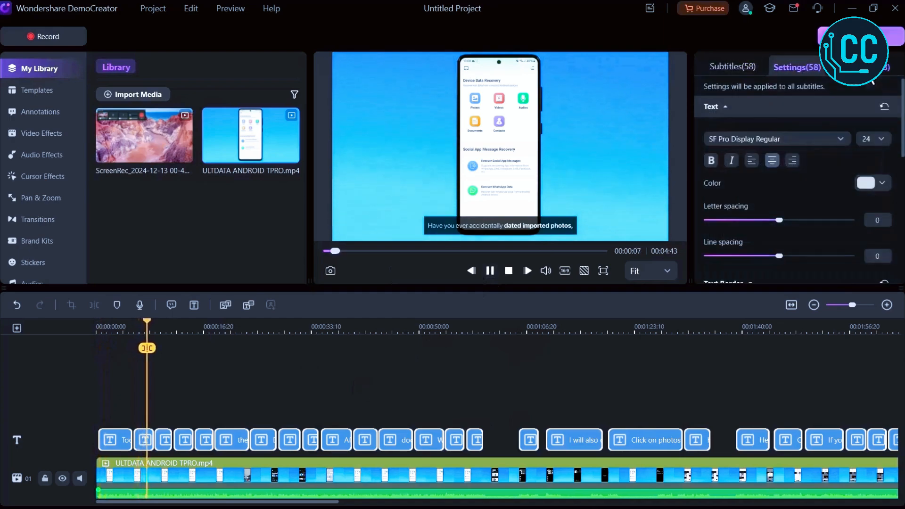
{"action": "left_click", "coordinate": [871, 71]}
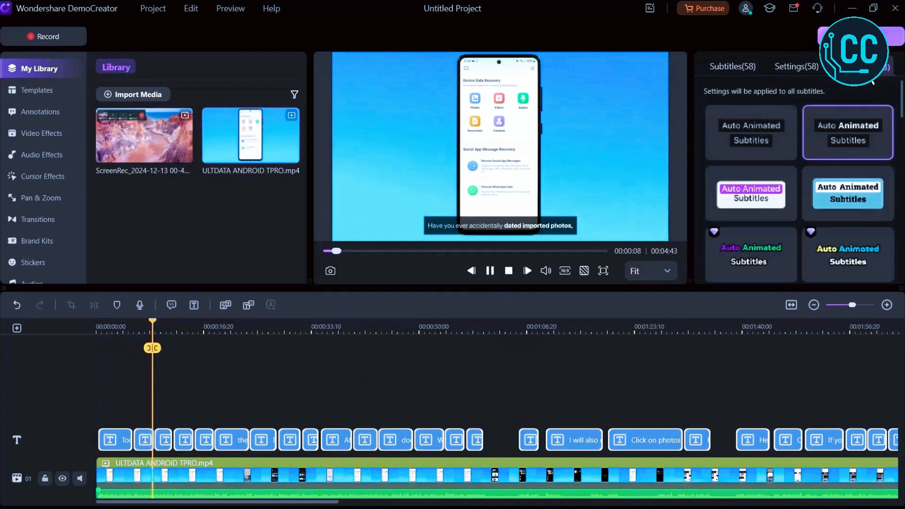
{"action": "left_click", "coordinate": [750, 132]}
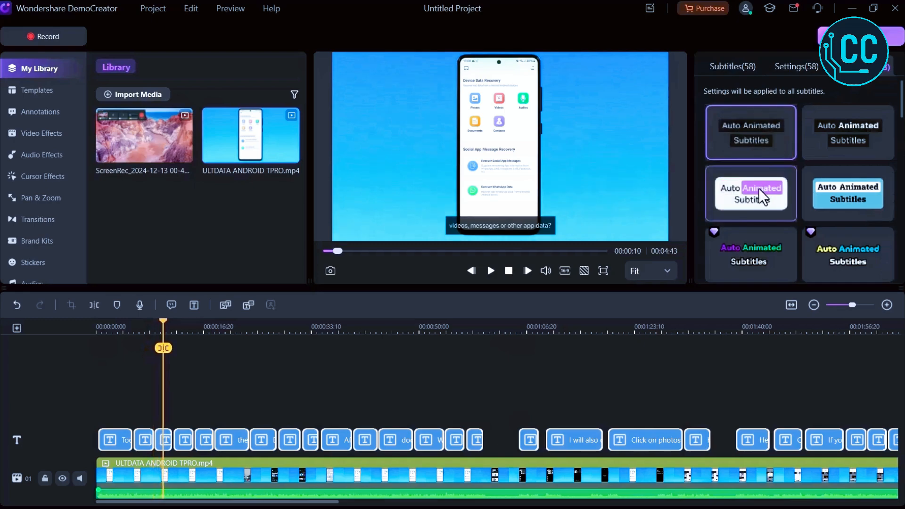
{"action": "left_click", "coordinate": [490, 271]}
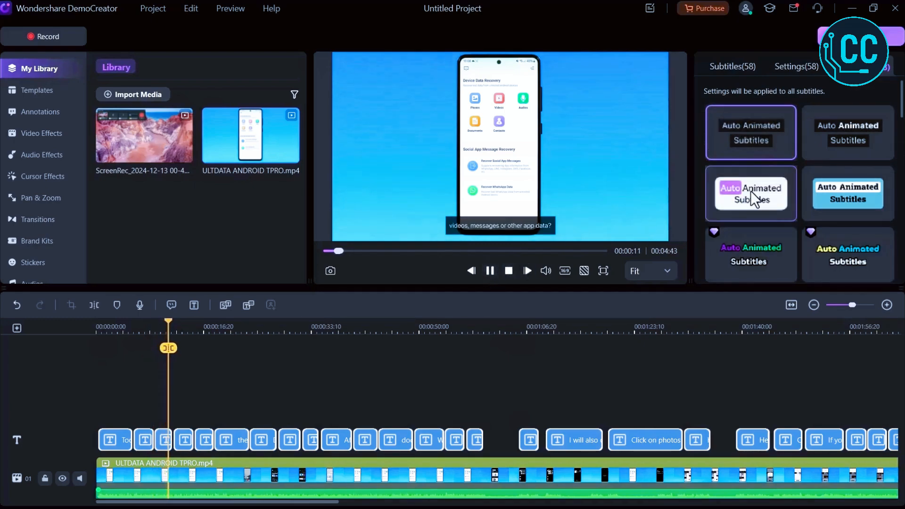
{"action": "left_click", "coordinate": [753, 197]}
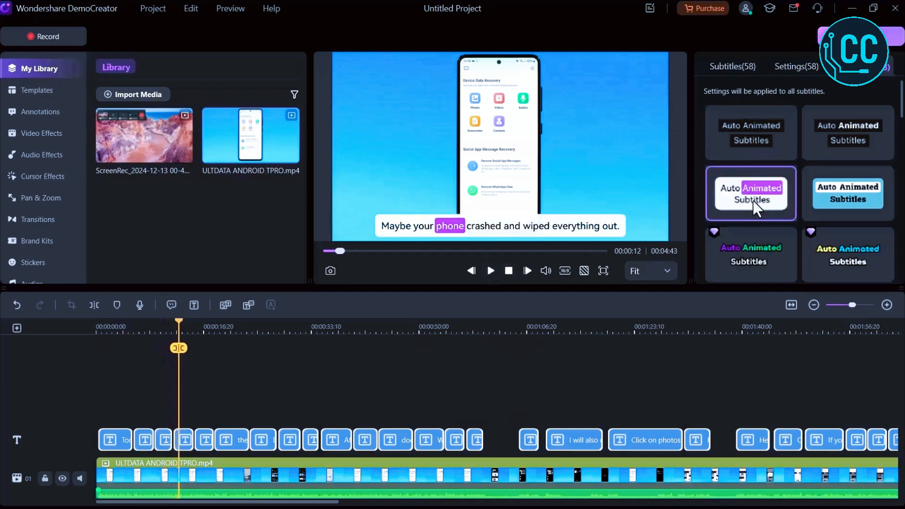
Try premium animated subtitle styles, ending with the dark rounded-background style, and play the result.
{"action": "left_click", "coordinate": [836, 257]}
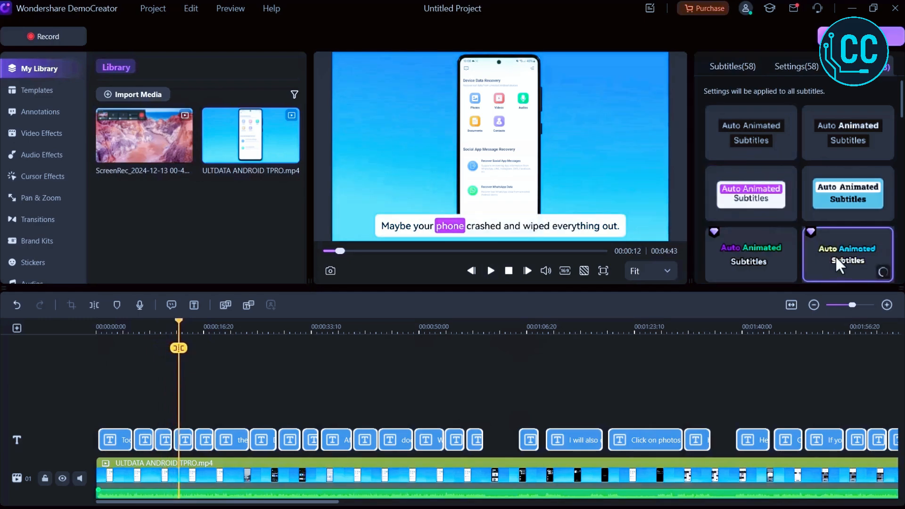
{"action": "scroll", "coordinate": [834, 256], "scroll_direction": "down", "scroll_amount": 2}
{"action": "left_click", "coordinate": [779, 248]}
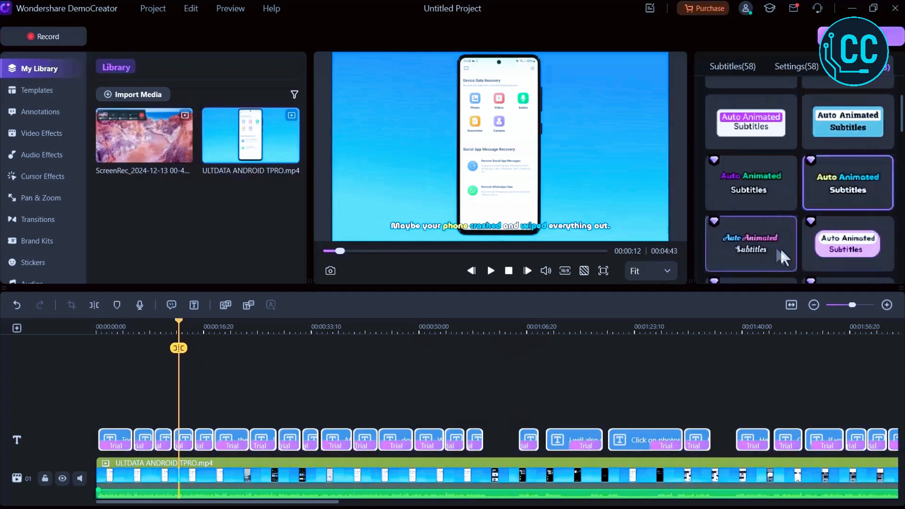
{"action": "scroll", "coordinate": [774, 247], "scroll_direction": "down", "scroll_amount": 2}
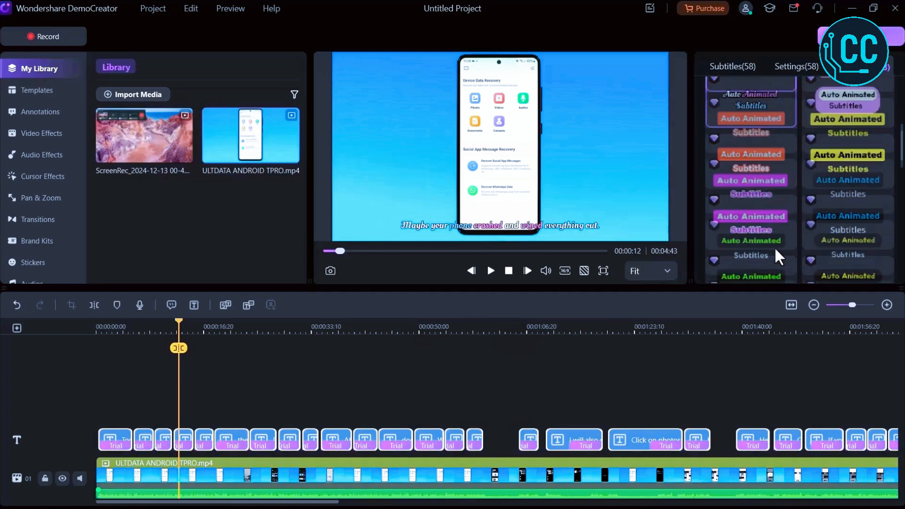
{"action": "left_click", "coordinate": [838, 219]}
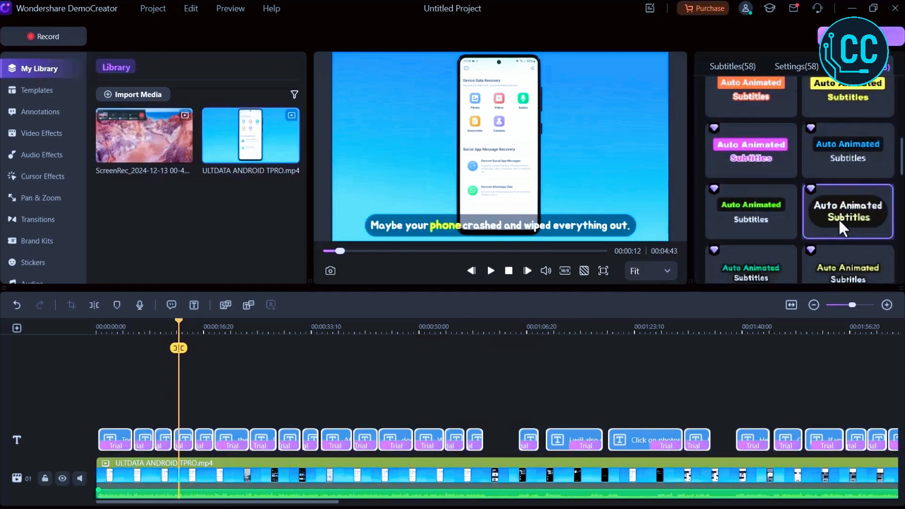
{"action": "left_click", "coordinate": [492, 268]}
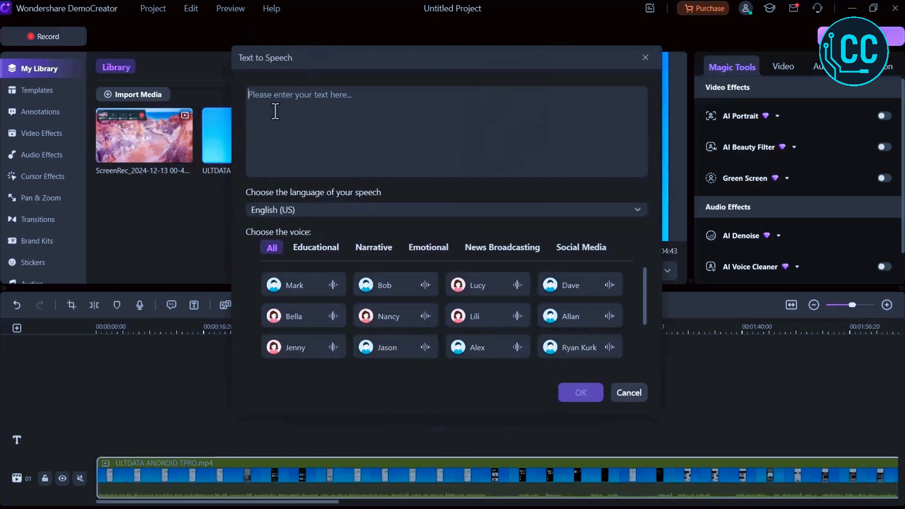
Convert a pasted DemoCreator description to speech in English (US), audition several voices and use Bella.
{"action": "type", "text": "Wondershare DemoCreator is a versatile screen recording and video editing tool, perfect for creating tutorials, gaming highlights, and presentations. With intuitive tools and interactive effects, it makes video creation simple and professional."}
{"action": "left_click", "coordinate": [339, 208]}
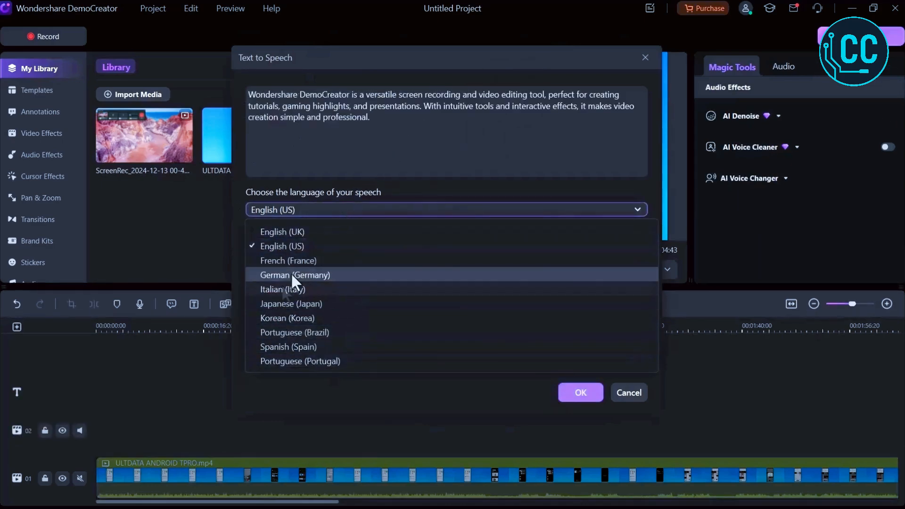
{"action": "left_click", "coordinate": [398, 190]}
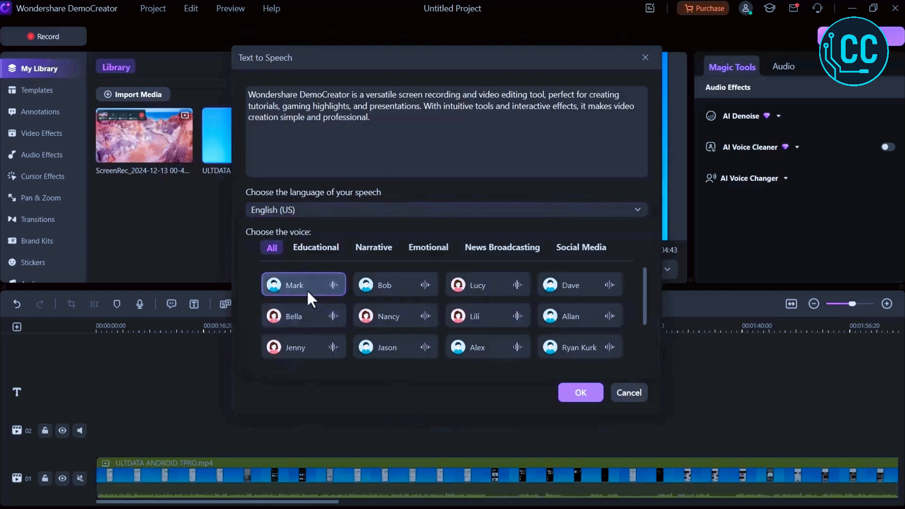
{"action": "left_click", "coordinate": [304, 315]}
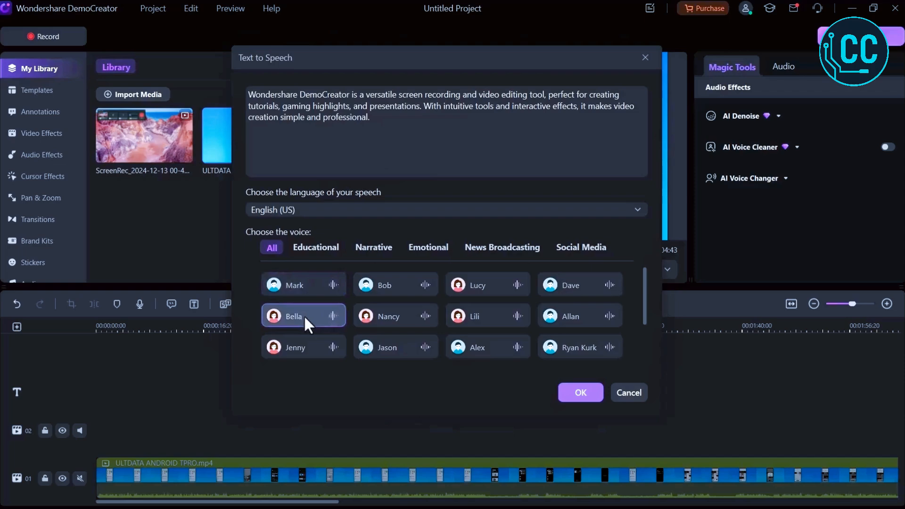
{"action": "left_click", "coordinate": [312, 344]}
{"action": "left_click", "coordinate": [378, 346]}
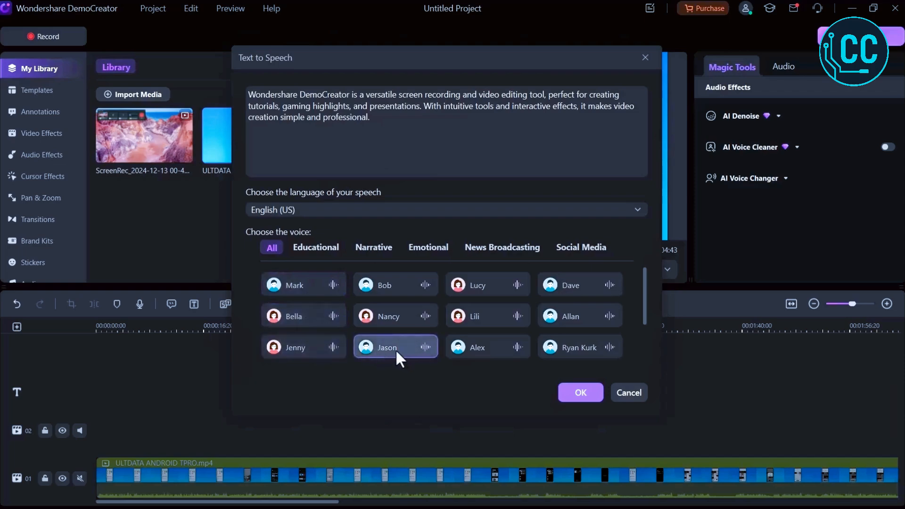
{"action": "left_click", "coordinate": [321, 319]}
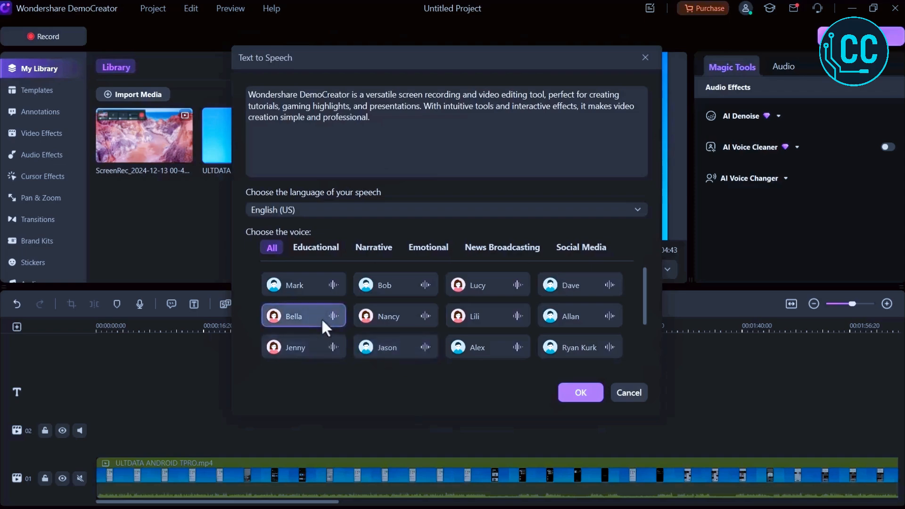
{"action": "left_click", "coordinate": [576, 395]}
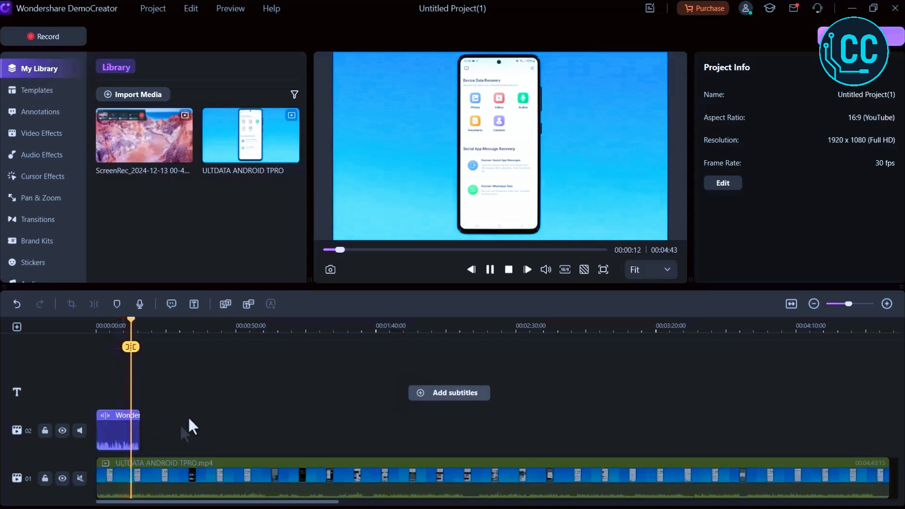
Play the result, then select the video clip and browse its Video, Audio and Animation properties.
{"action": "left_click", "coordinate": [494, 264]}
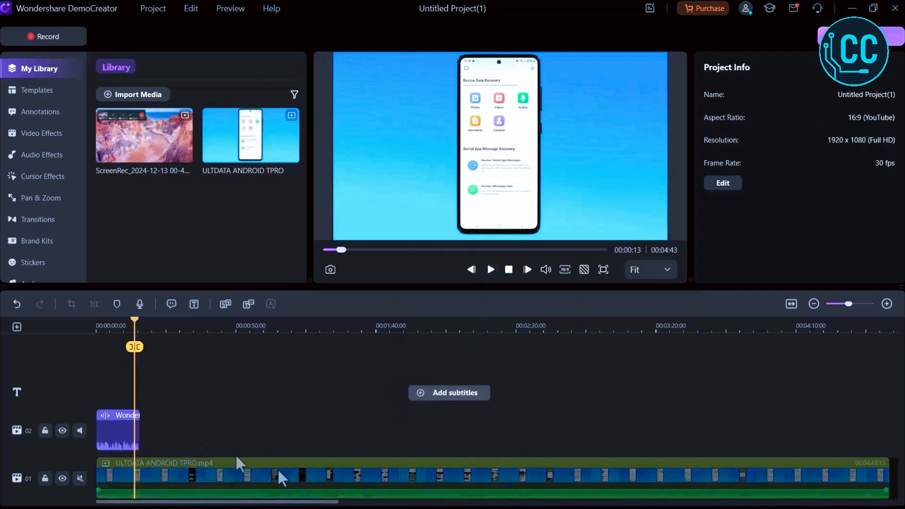
{"action": "left_click", "coordinate": [121, 430]}
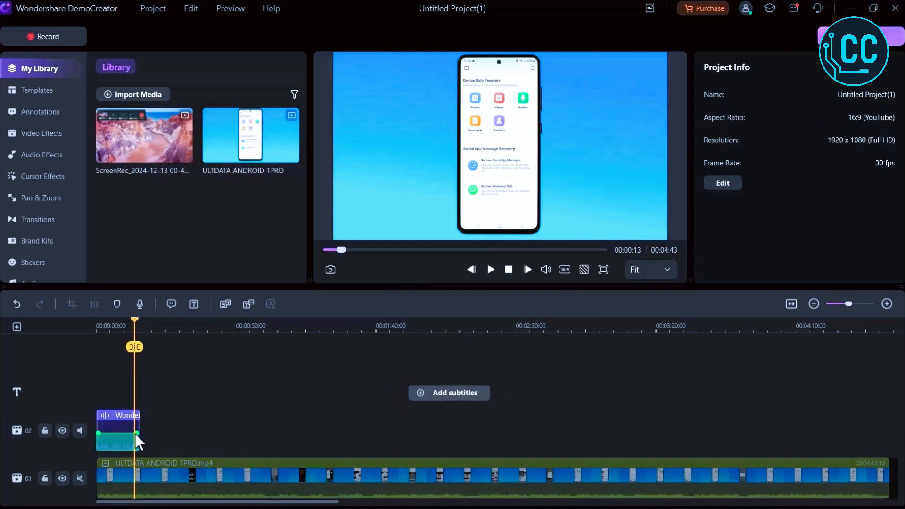
{"action": "left_click", "coordinate": [159, 480]}
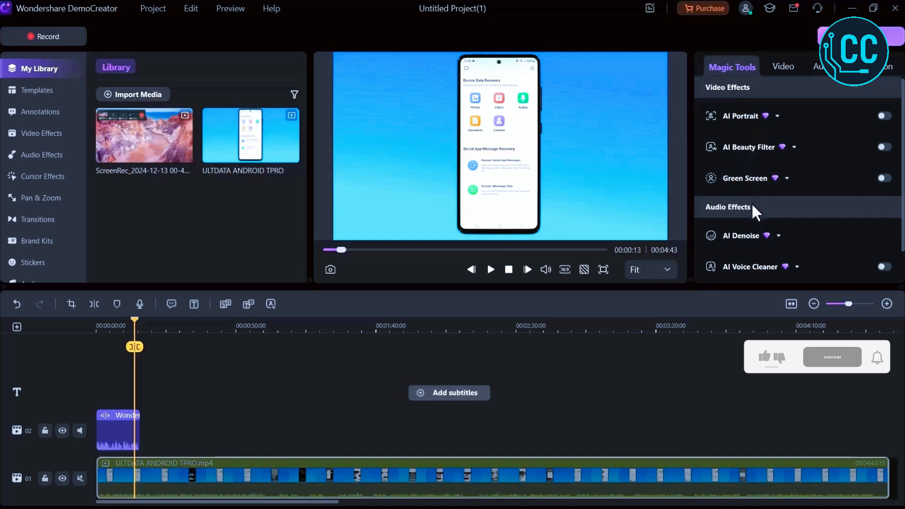
{"action": "scroll", "coordinate": [752, 202], "scroll_direction": "down", "scroll_amount": 1}
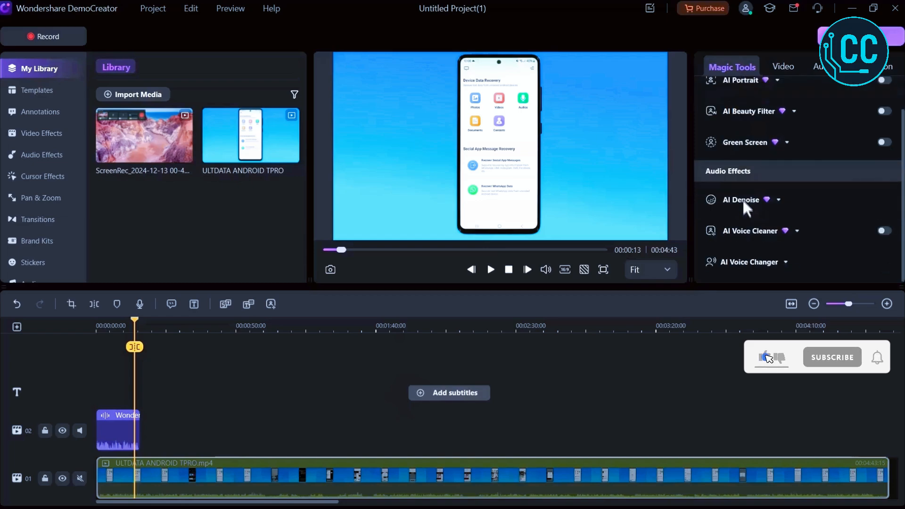
{"action": "left_click", "coordinate": [780, 68]}
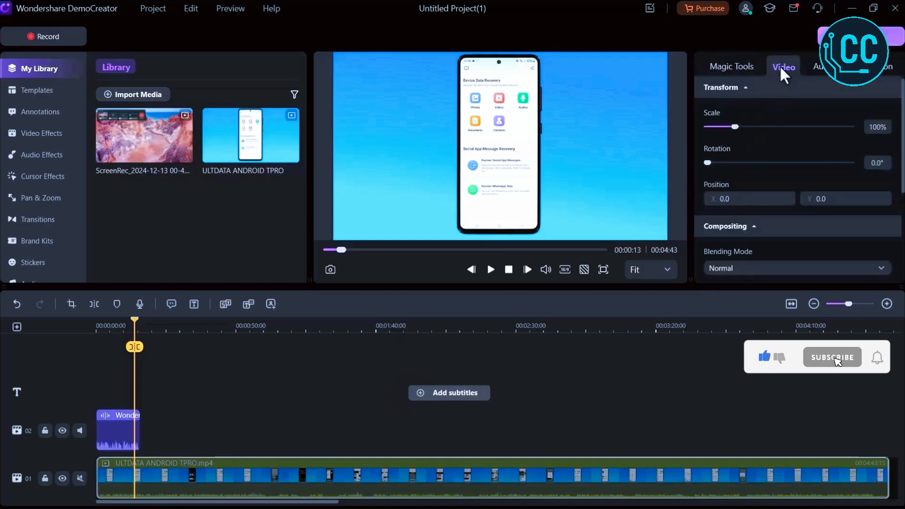
{"action": "left_click", "coordinate": [826, 71]}
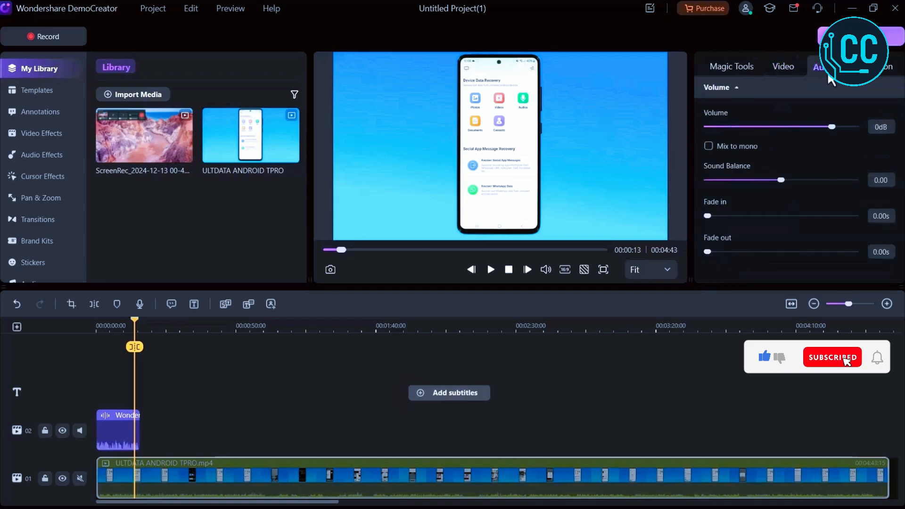
{"action": "left_click", "coordinate": [887, 67]}
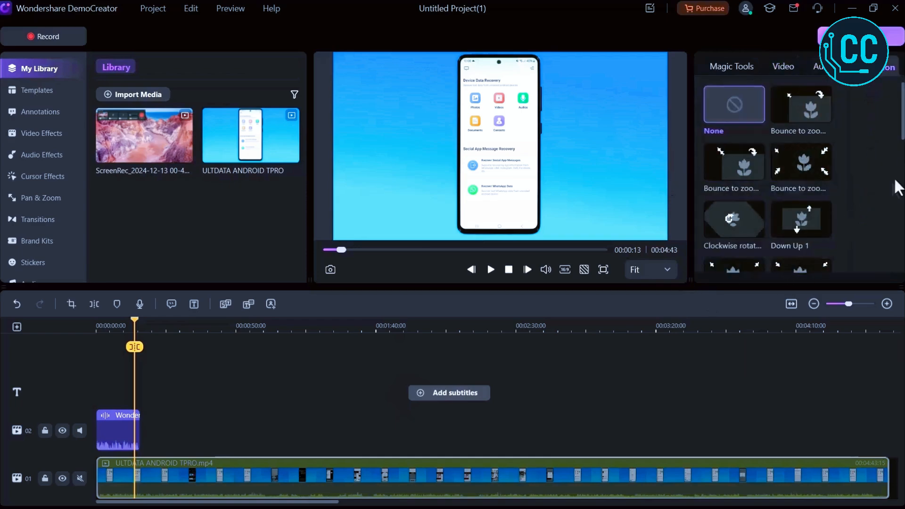